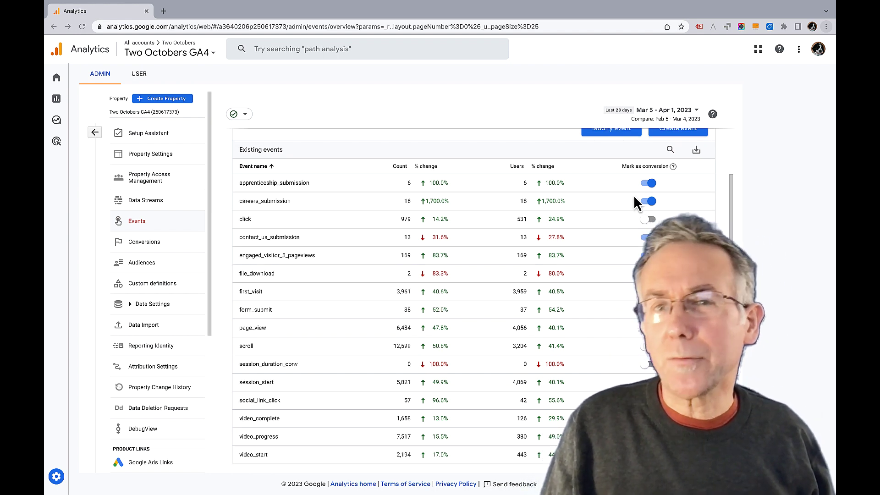
pyautogui.scroll(1, 633, 195)
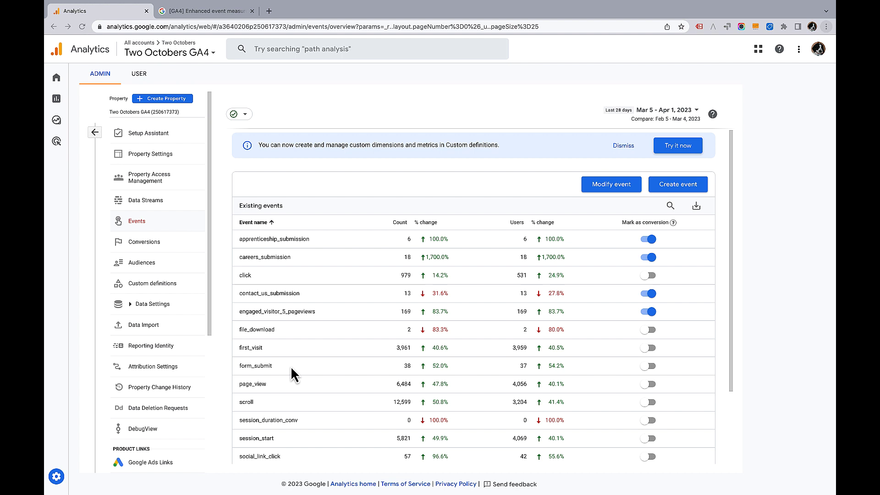
pyautogui.scroll(-1, 293, 373)
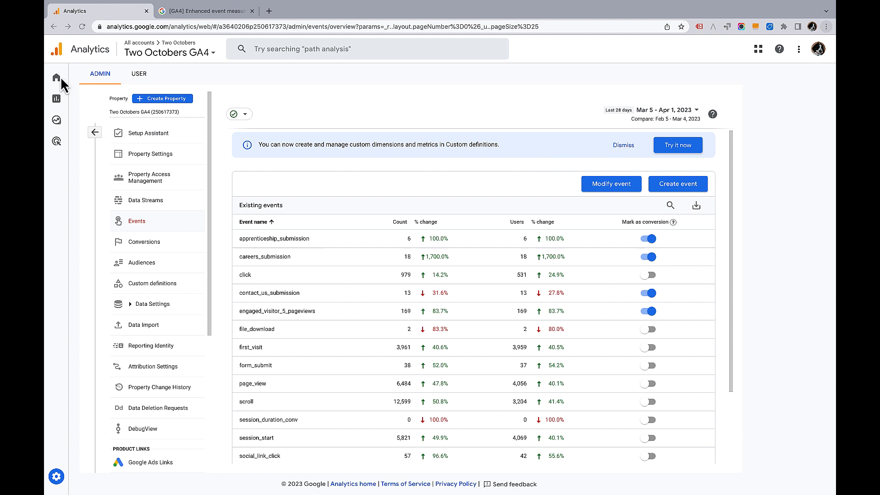
# Step: Open the Realtime report and examine the event names in the Event count by Event name card
pyautogui.moveTo(58, 78)
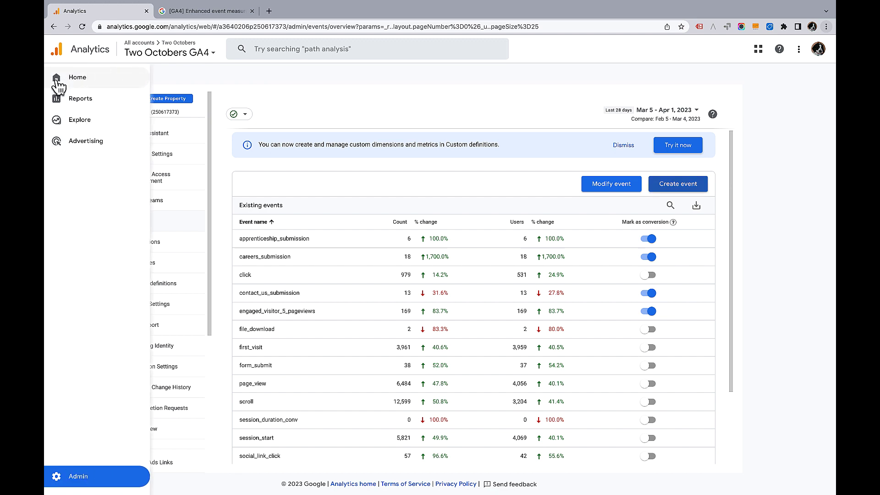
pyautogui.click(75, 99)
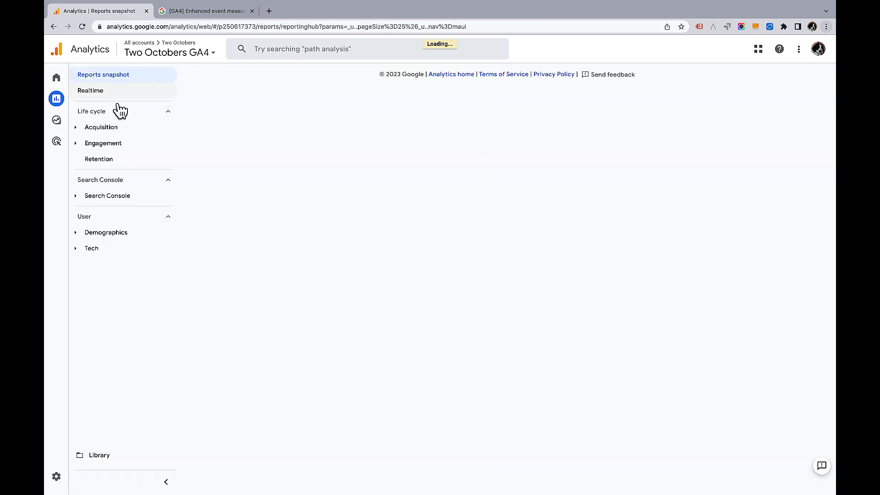
pyautogui.click(96, 98)
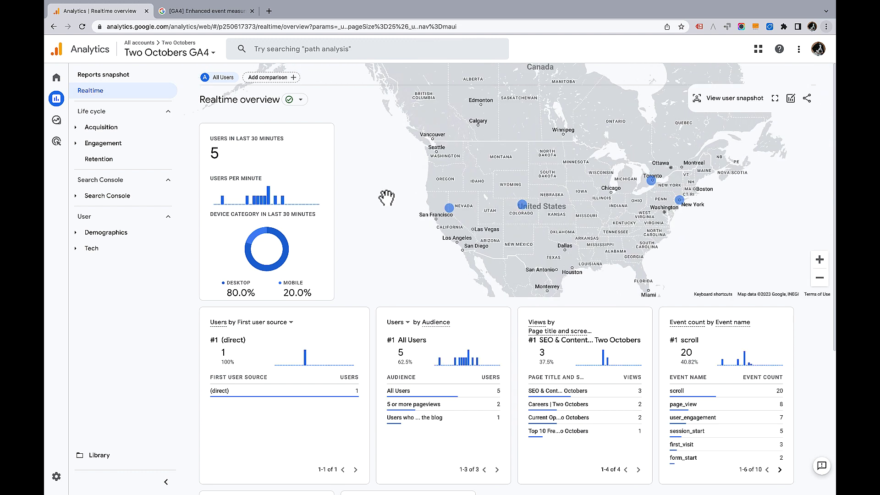
pyautogui.scroll(-1, 706, 330)
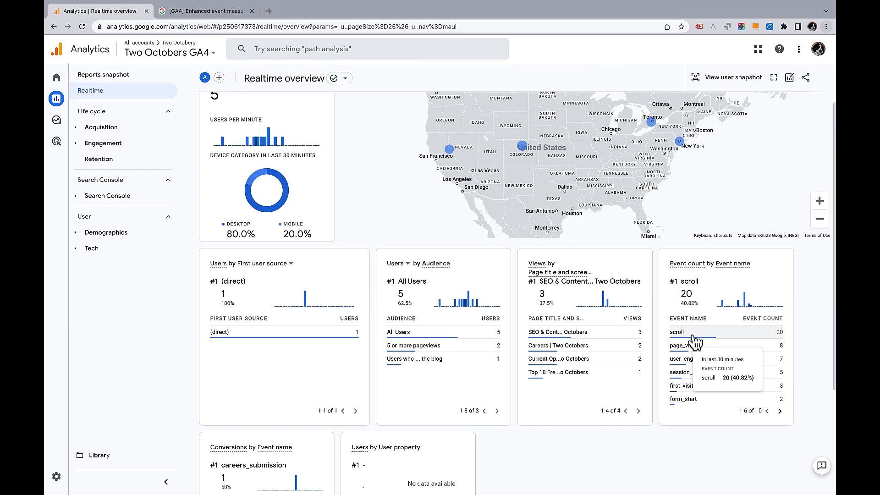
pyautogui.moveTo(705, 406)
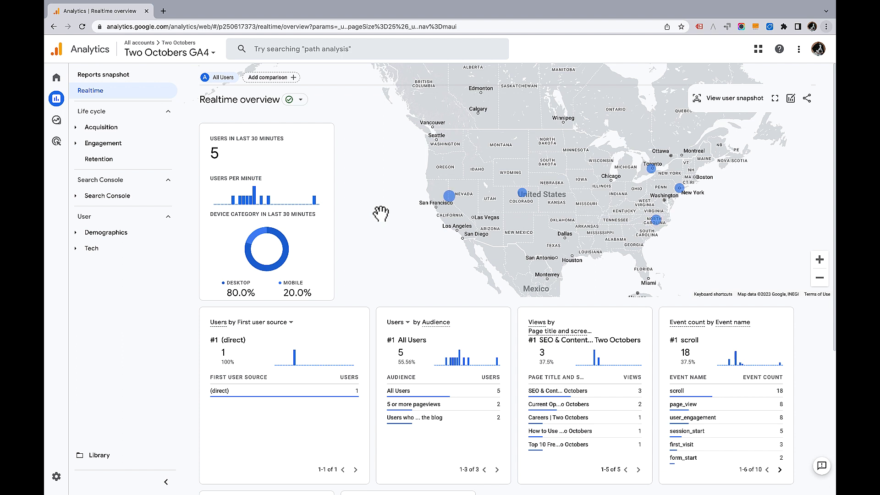
# Step: Open tagmanager.google.com in a new browser tab and open the twooctobers.com container of the Two Octobers account
pyautogui.click(163, 11)
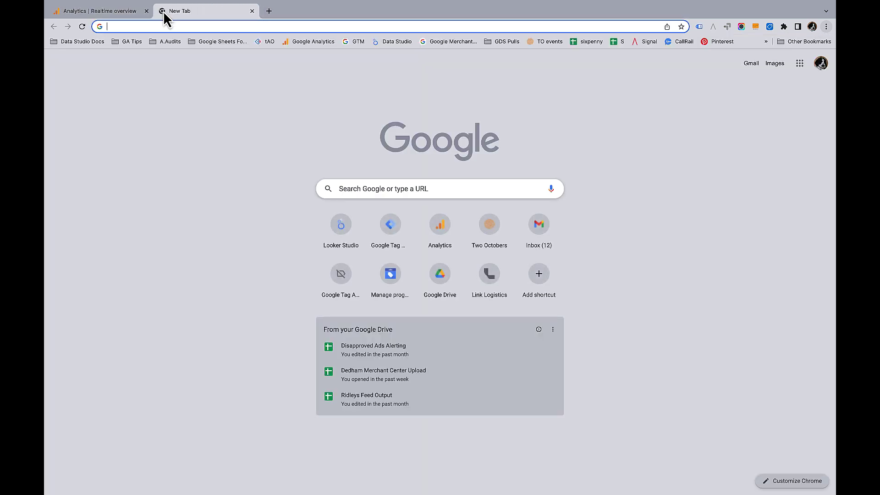
pyautogui.write('tag')
pyautogui.press('Right')
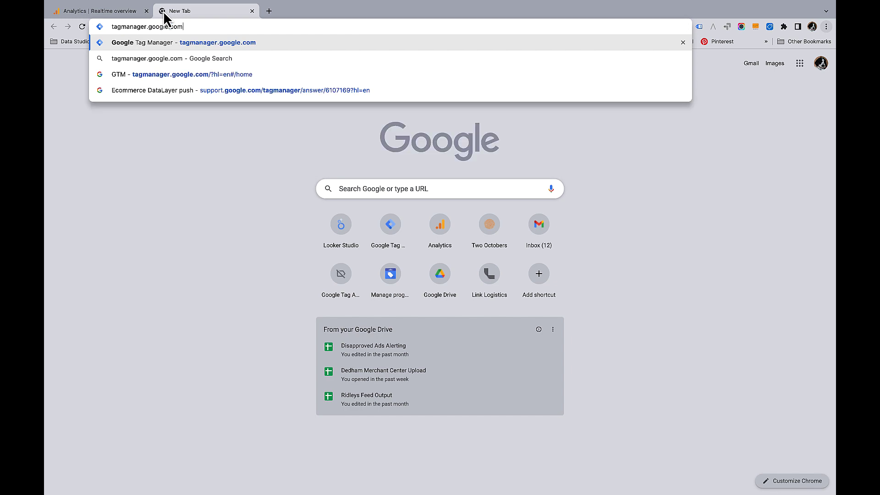
pyautogui.press('Return')
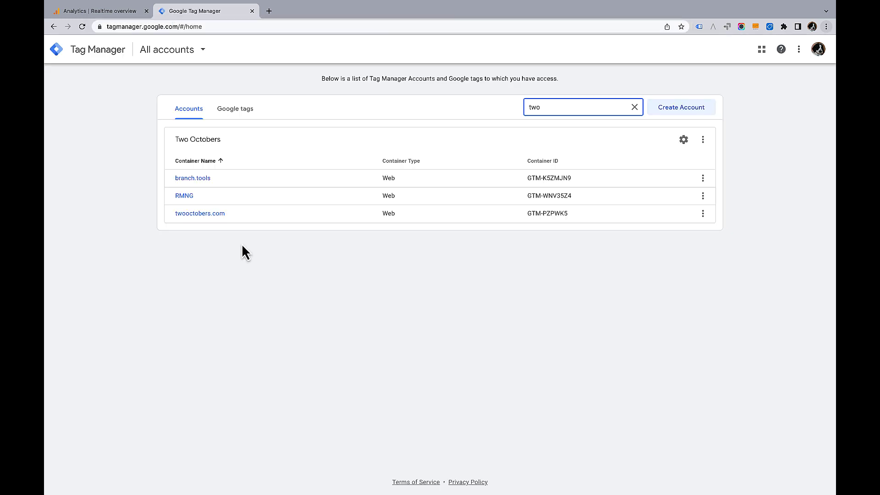
pyautogui.click(200, 213)
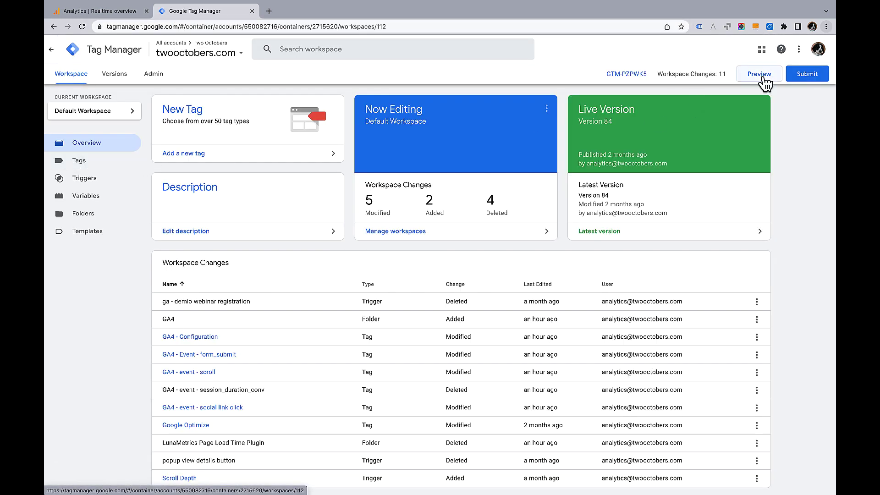
pyautogui.click(759, 74)
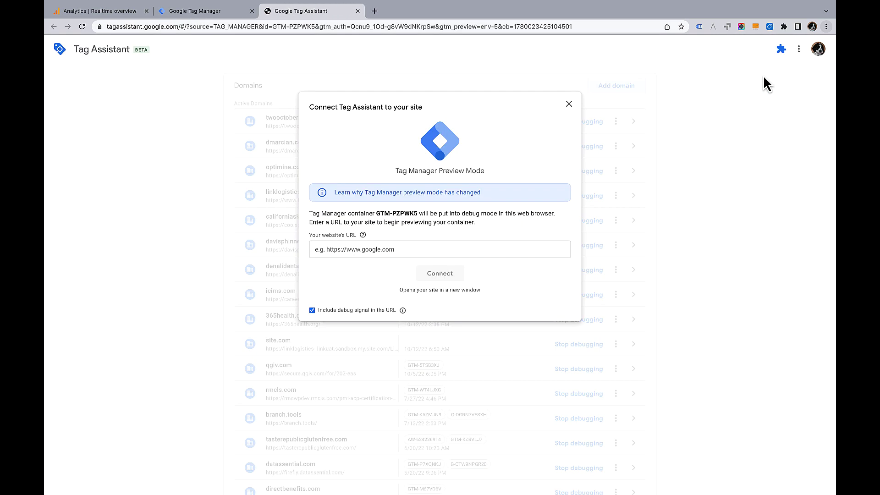
pyautogui.click(392, 250)
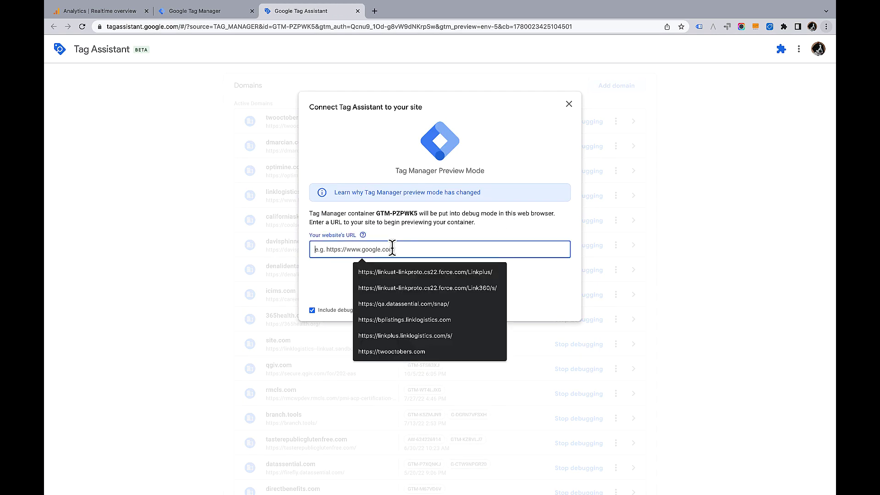
pyautogui.click(396, 351)
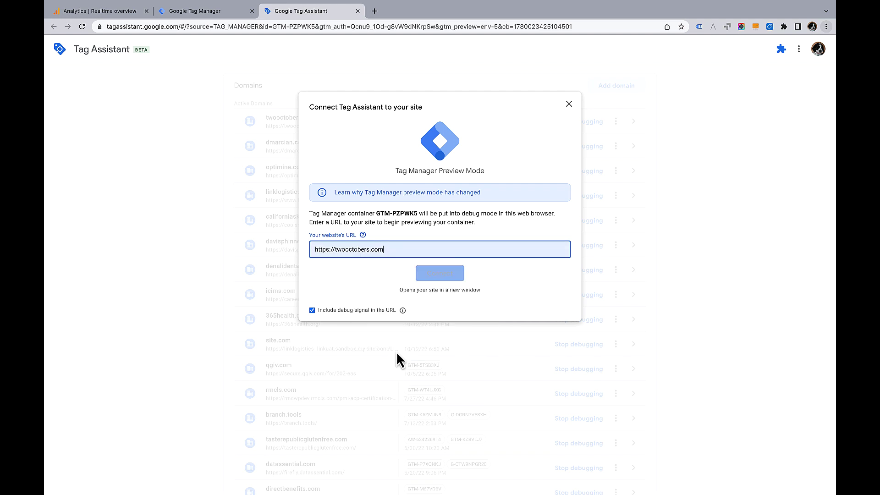
pyautogui.click(442, 278)
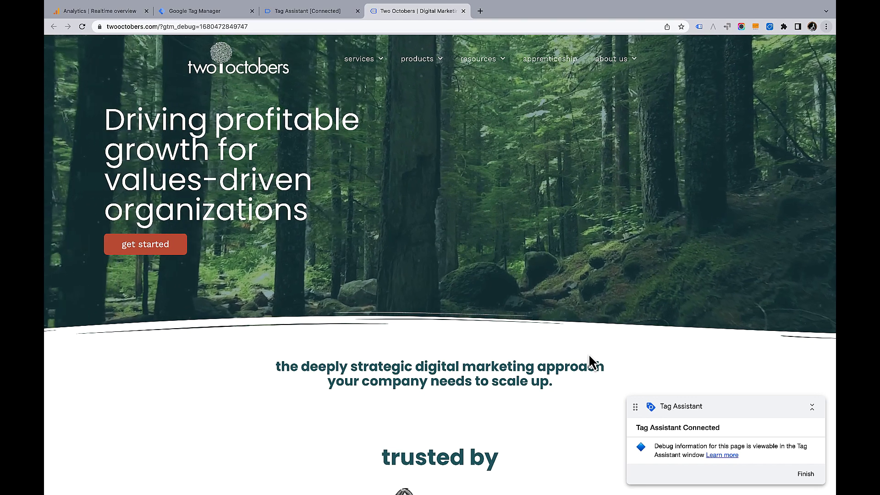
# Step: Return to Tag Assistant, continue past the connection dialog and view the hits sent by the Google Analytics tag
pyautogui.click(292, 11)
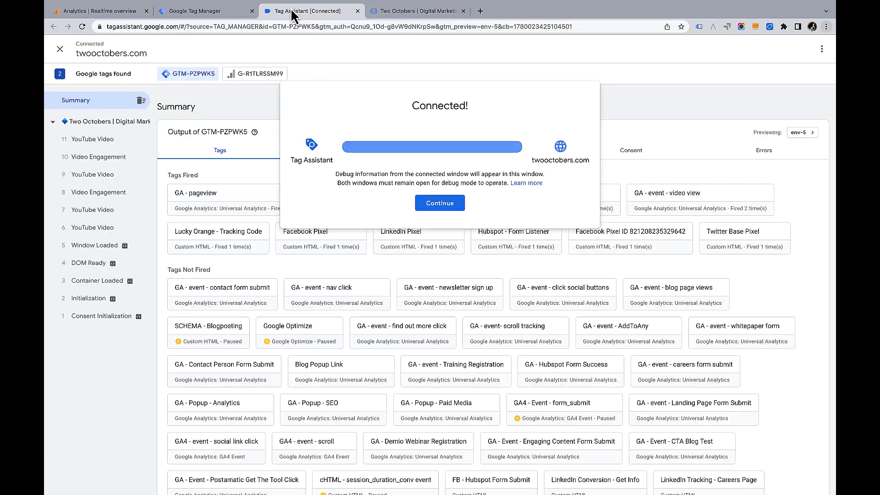
pyautogui.click(439, 206)
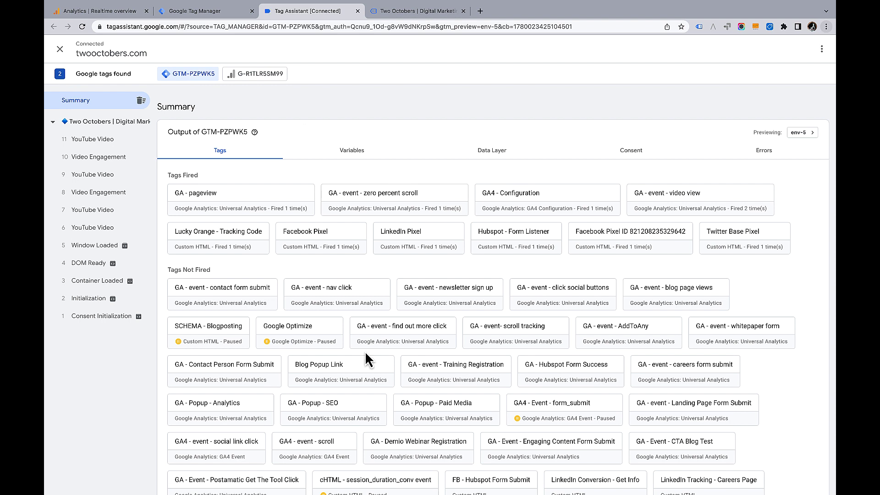
pyautogui.click(268, 79)
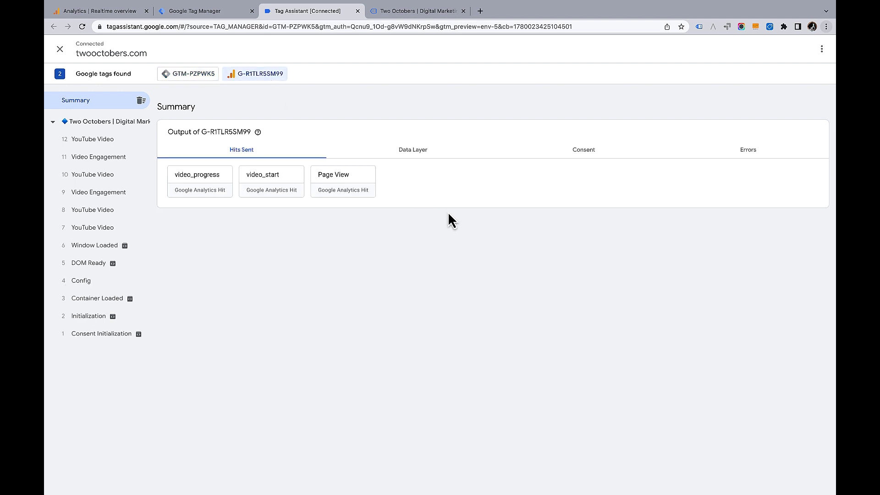
# Step: Open the website's Contact page, fill in the contact form with the saved contact details and submit it
pyautogui.click(418, 12)
pyautogui.moveTo(608, 65)
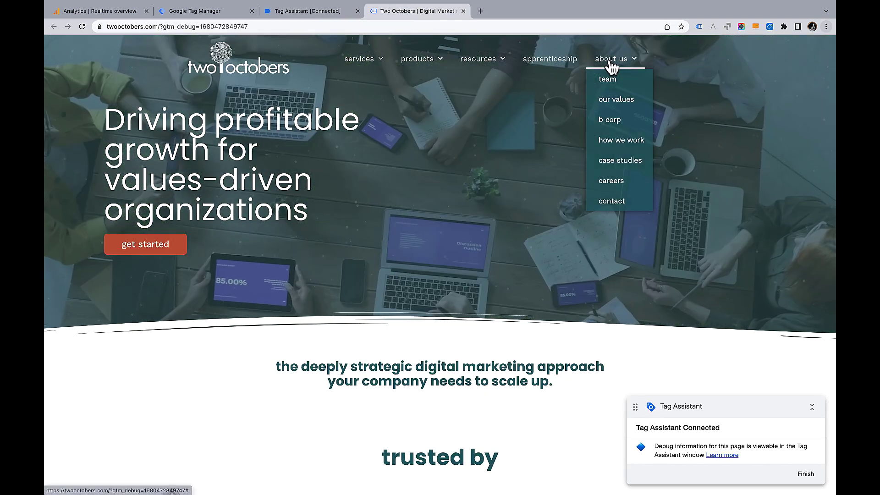
pyautogui.click(613, 208)
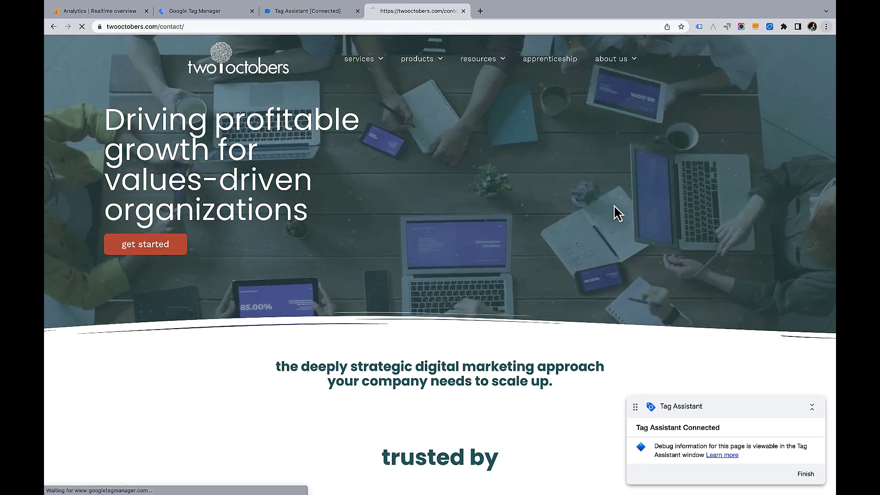
pyautogui.scroll(-8, 550, 256)
pyautogui.click(447, 167)
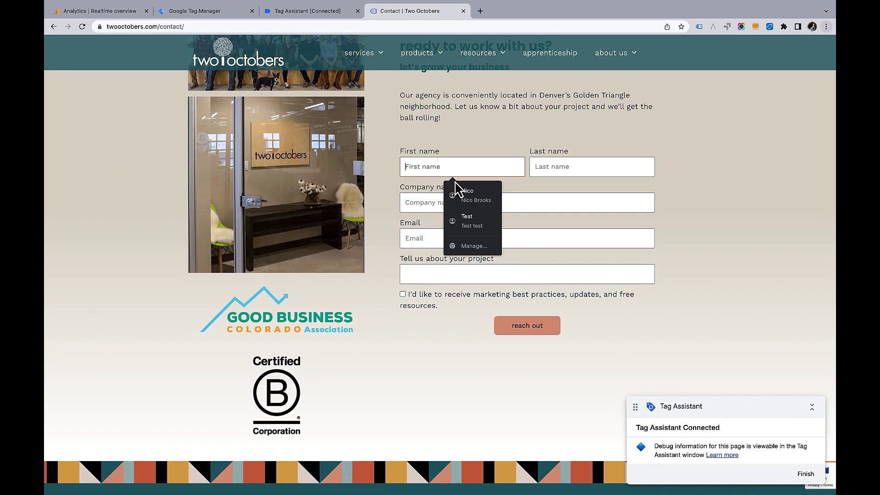
pyautogui.click(458, 192)
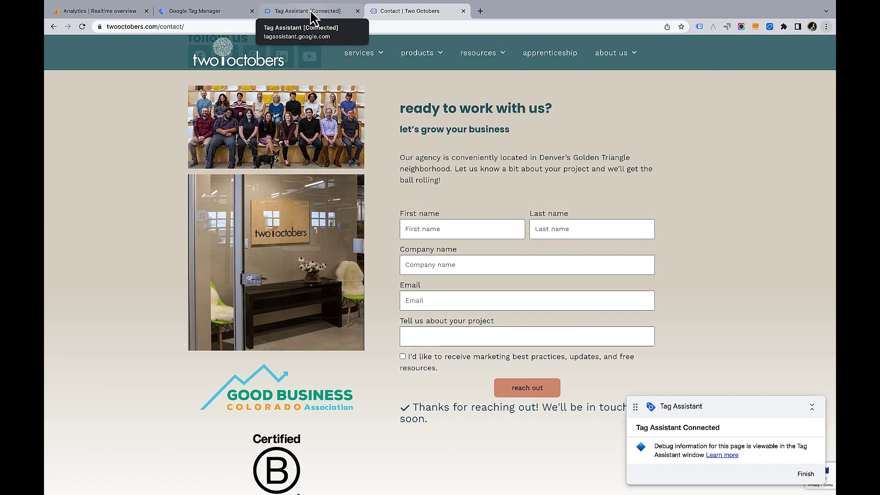
# Step: Return to Tag Assistant and examine the parameters of the form_submit hit sent from the Contact page
pyautogui.click(311, 17)
pyautogui.click(441, 202)
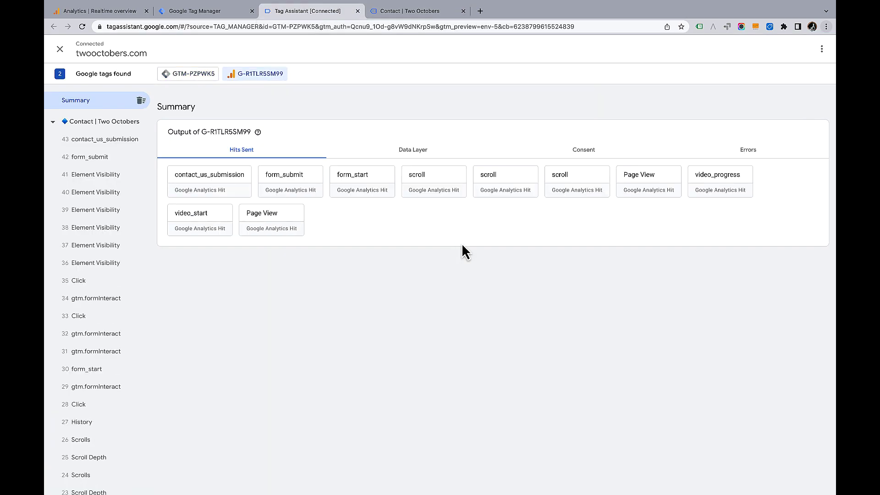
pyautogui.click(284, 178)
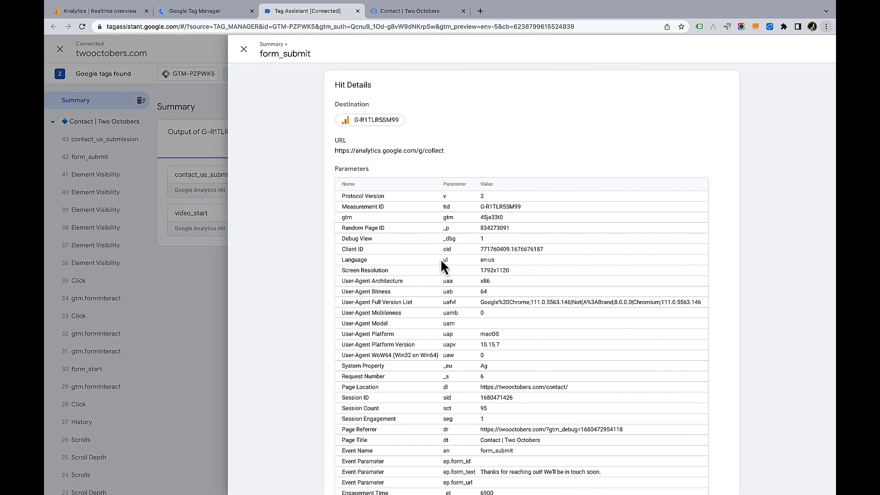
pyautogui.scroll(-3, 441, 258)
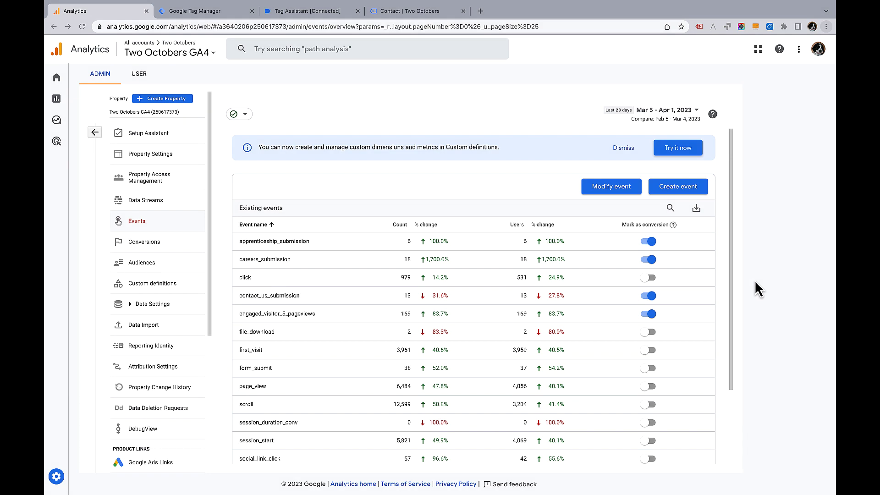
# Step: Start a new custom event in the Analytics property and name it contact_us_submission
pyautogui.click(680, 187)
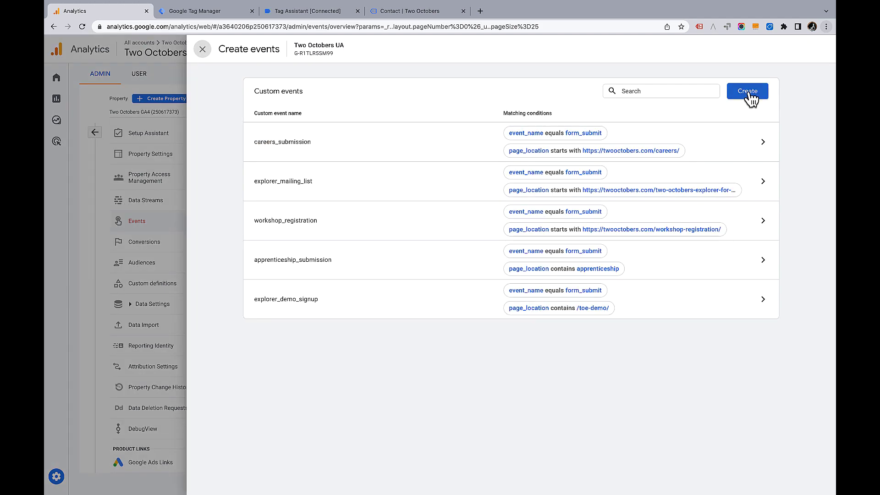
pyautogui.click(748, 91)
pyautogui.click(441, 149)
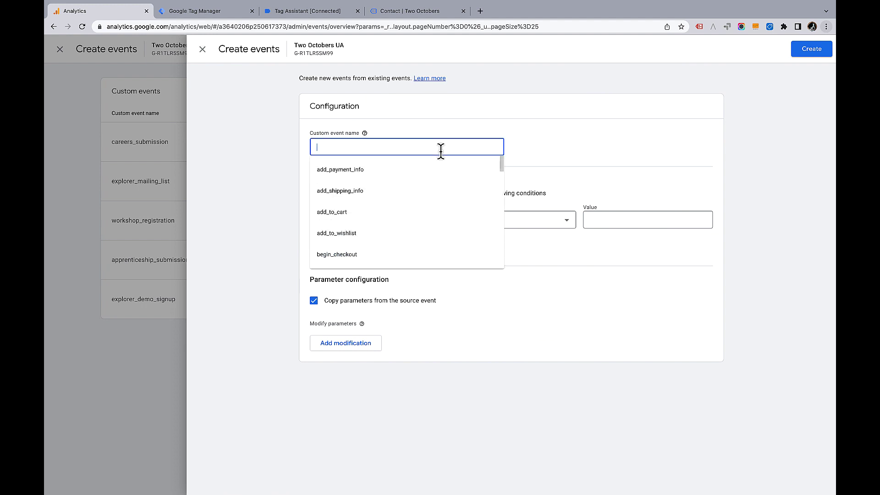
pyautogui.write('contact_us_submission')
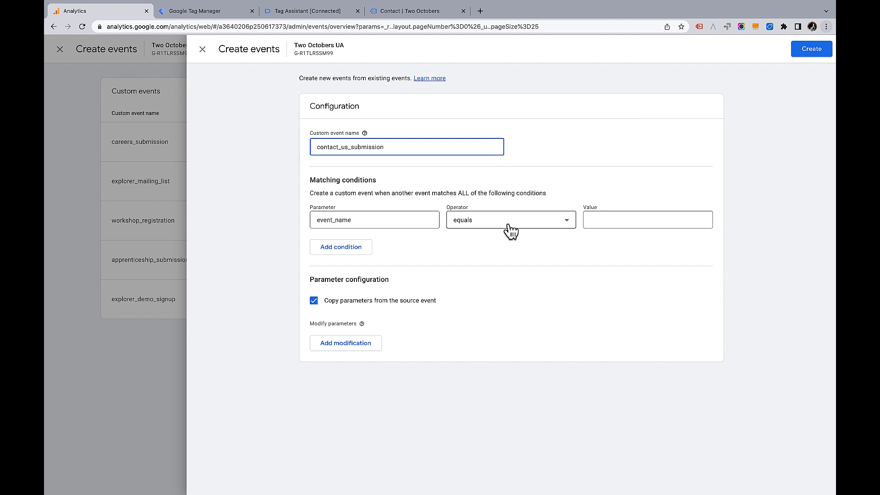
# Step: Set the first matching condition to event_name equals form_submit
pyautogui.click(610, 220)
pyautogui.write('f')
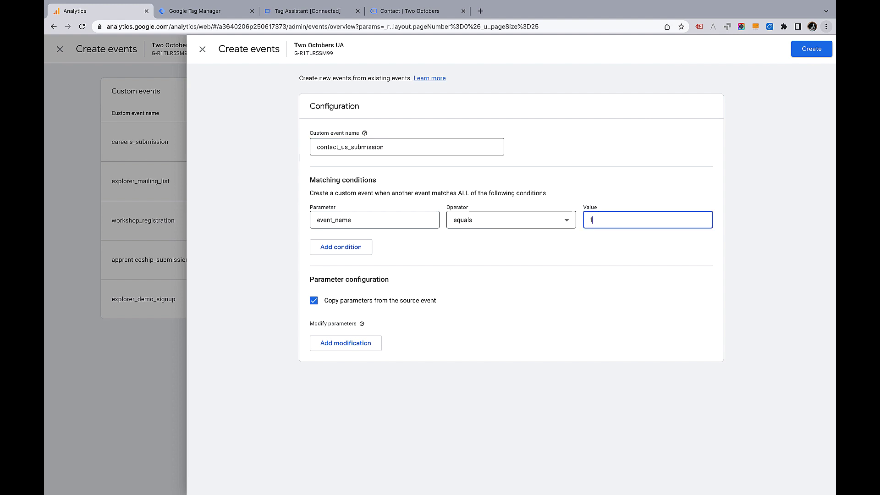
pyautogui.write('orm_submit')
# Step: Add a second matching condition with the parameter page_location and the operator starts with
pyautogui.click(345, 250)
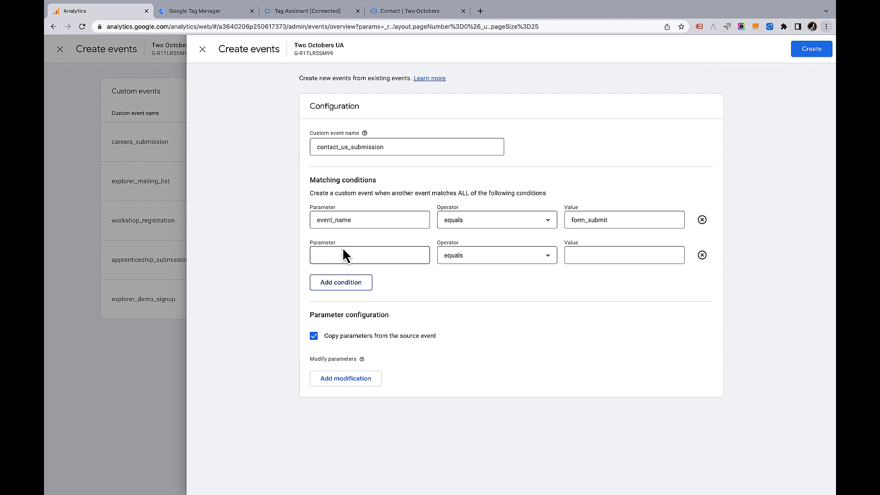
pyautogui.click(345, 255)
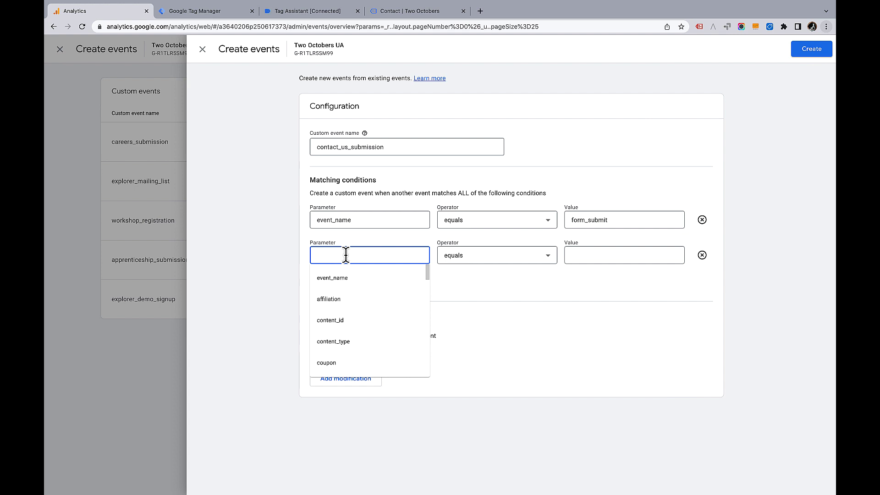
pyautogui.write('page')
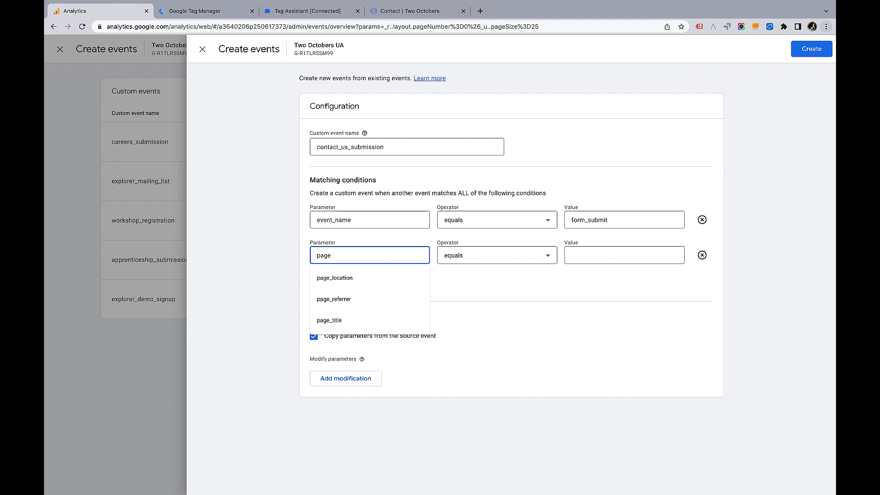
pyautogui.click(336, 279)
pyautogui.click(523, 260)
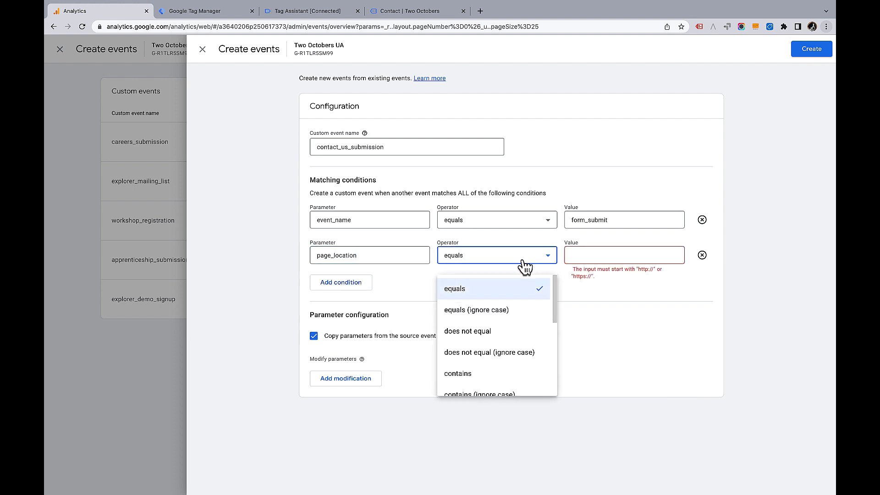
pyautogui.scroll(-3, 509, 314)
pyautogui.click(523, 297)
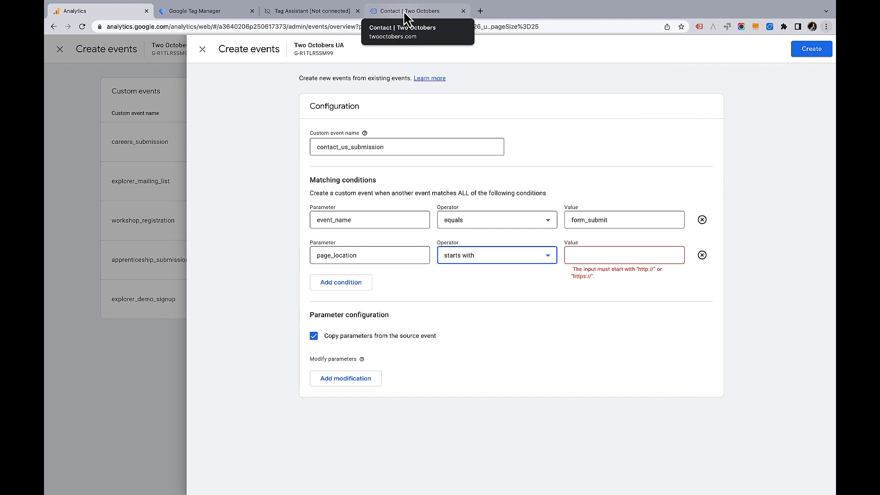
pyautogui.click(403, 10)
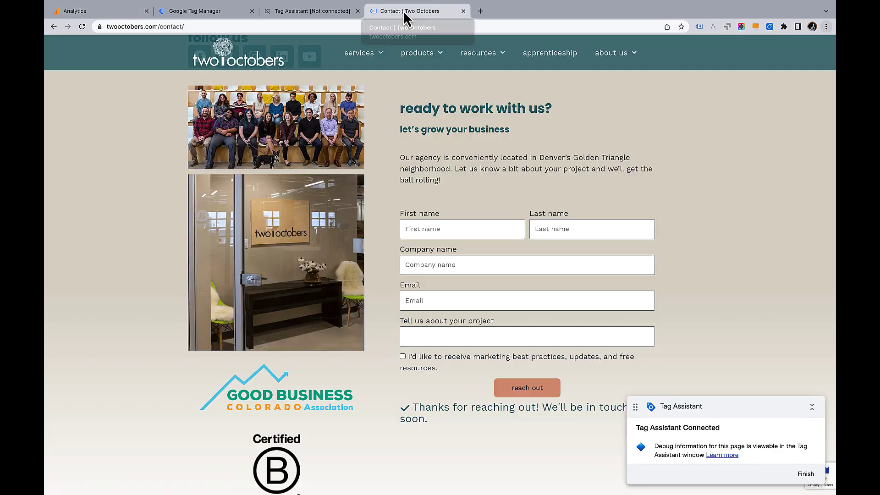
pyautogui.click(194, 26)
pyautogui.press('super+c')
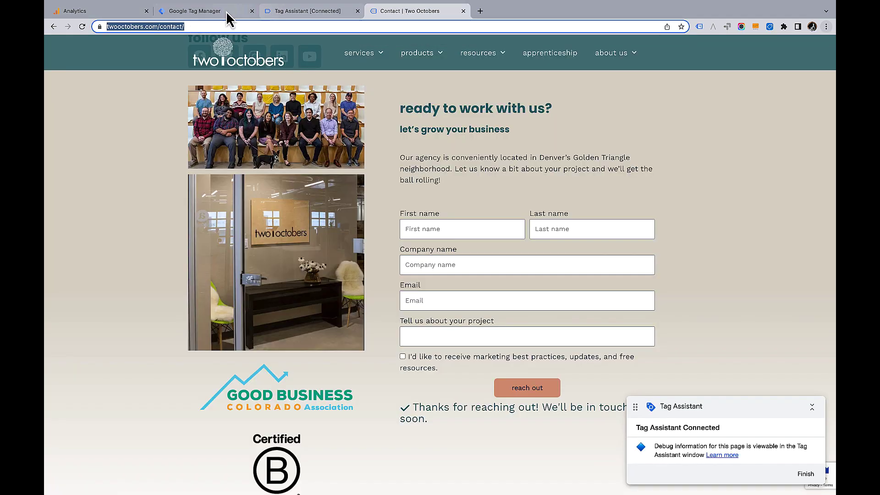
pyautogui.click(207, 11)
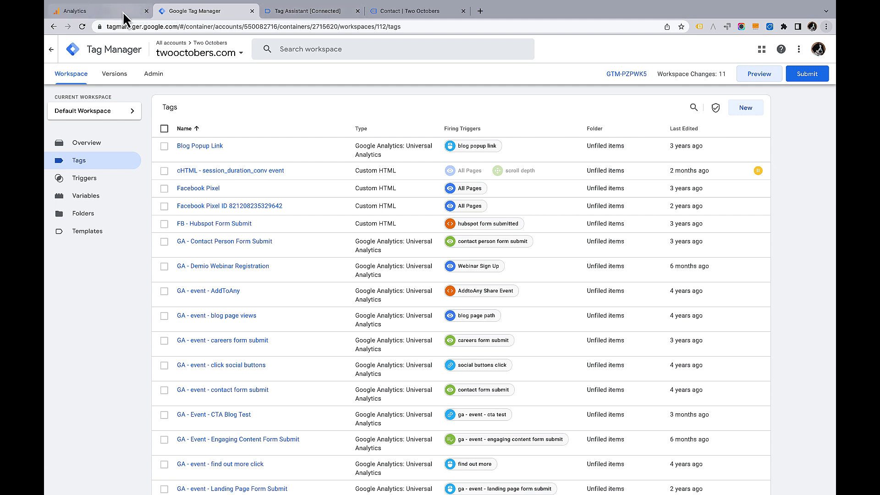
pyautogui.click(114, 11)
pyautogui.click(597, 256)
pyautogui.press('super+v')
# Step: Create the contact_us_submission custom event, return to the existing events list and dismiss the satisfaction survey
pyautogui.click(811, 48)
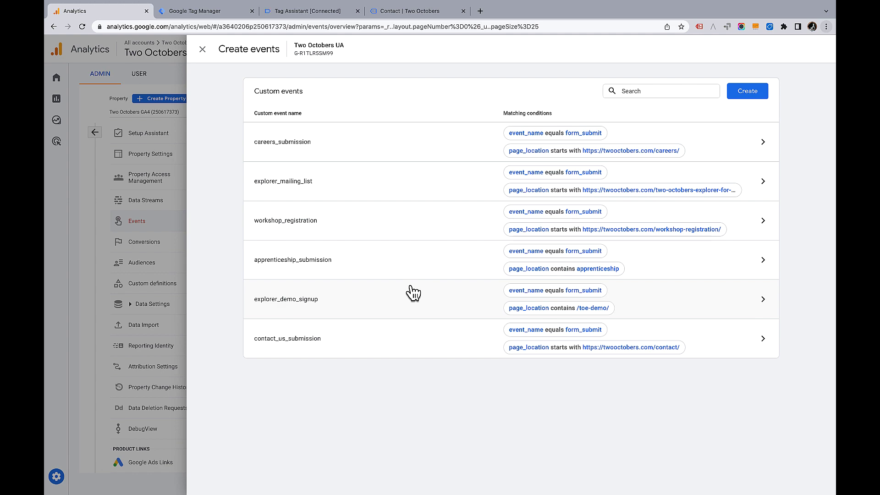
pyautogui.press('Escape')
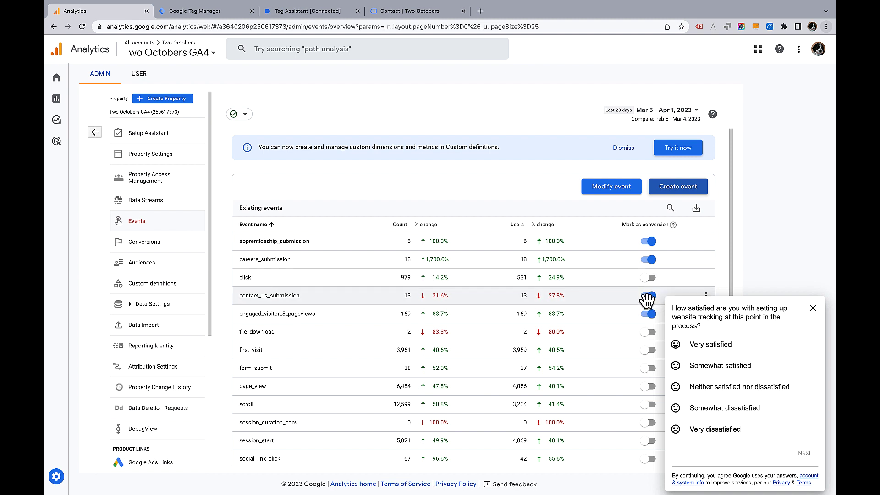
pyautogui.click(812, 308)
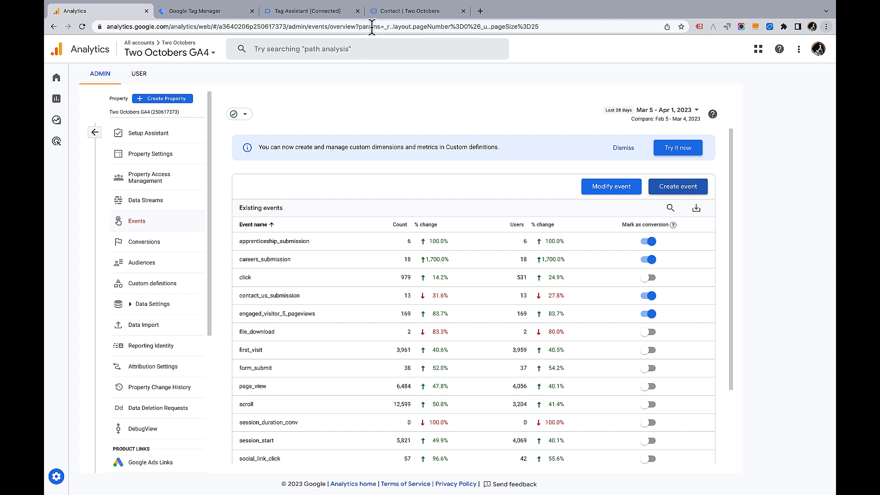
# Step: Switch to Tag Assistant and review the form_submit hit's parameters again, including the page location and form_text
pyautogui.click(410, 13)
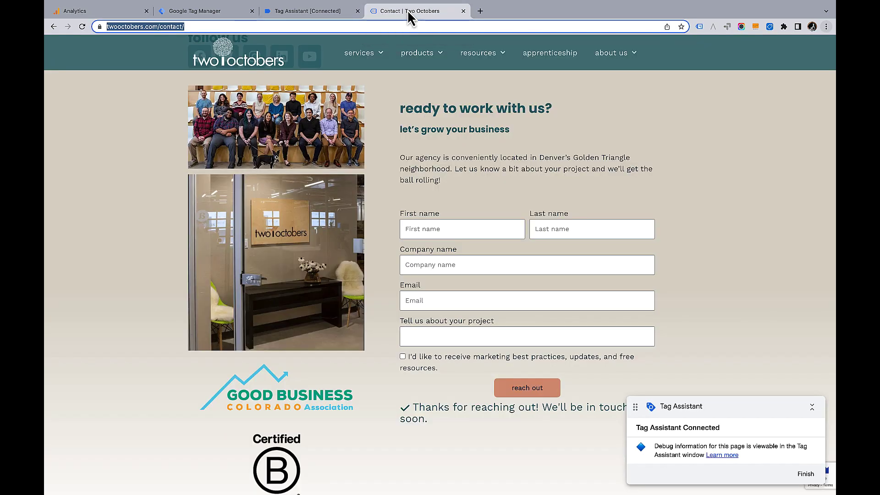
pyautogui.click(300, 13)
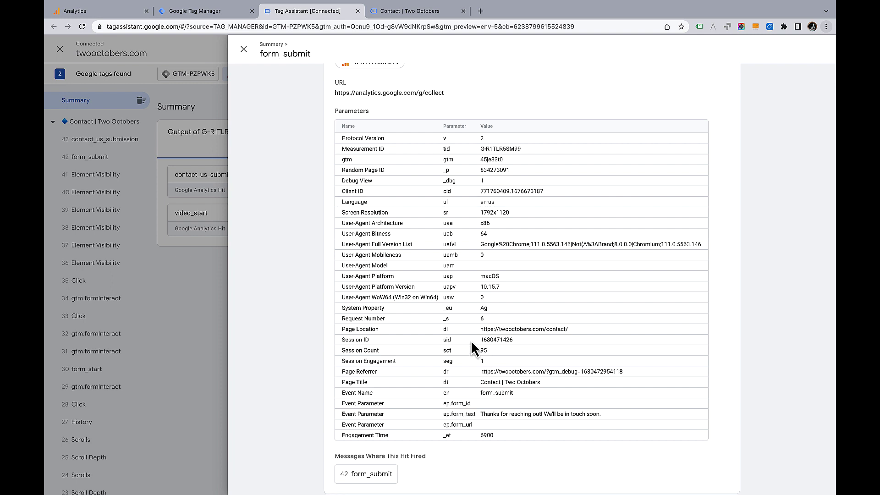
pyautogui.scroll(1, 471, 341)
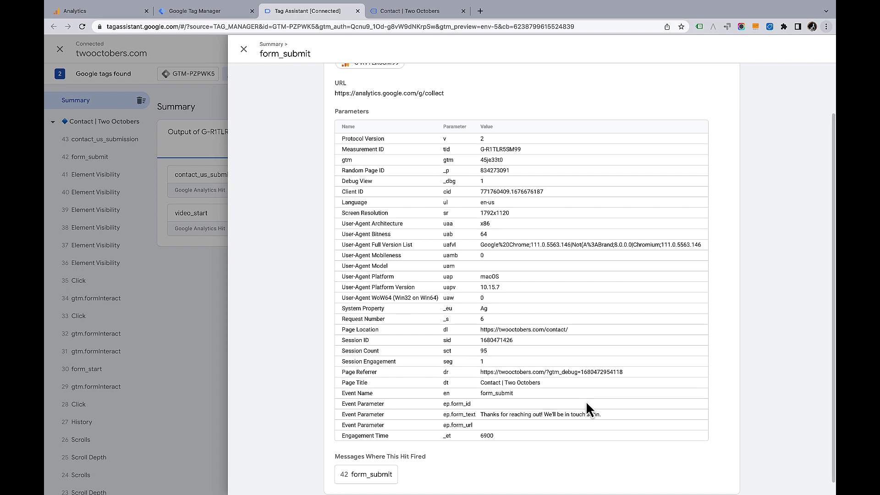
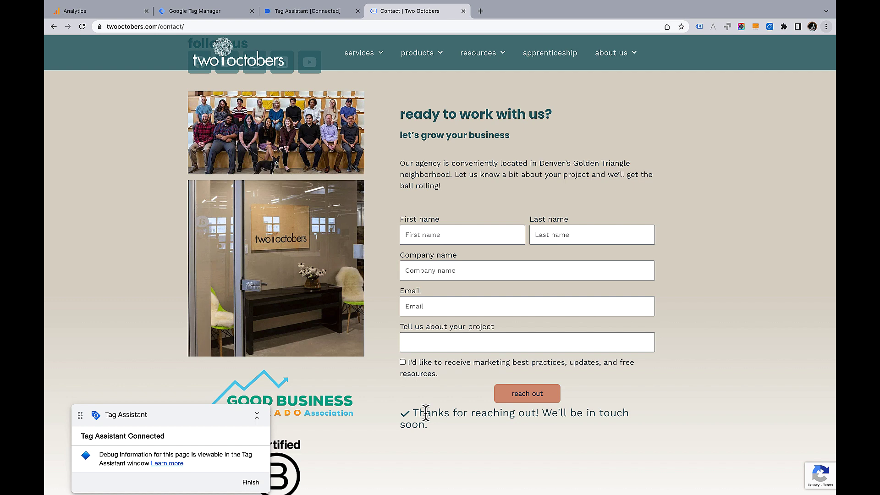
# Step: Inspect the HTML element of the Contact form's thank-you message for its classes, and return to the browser page
pyautogui.rightClick(478, 413)
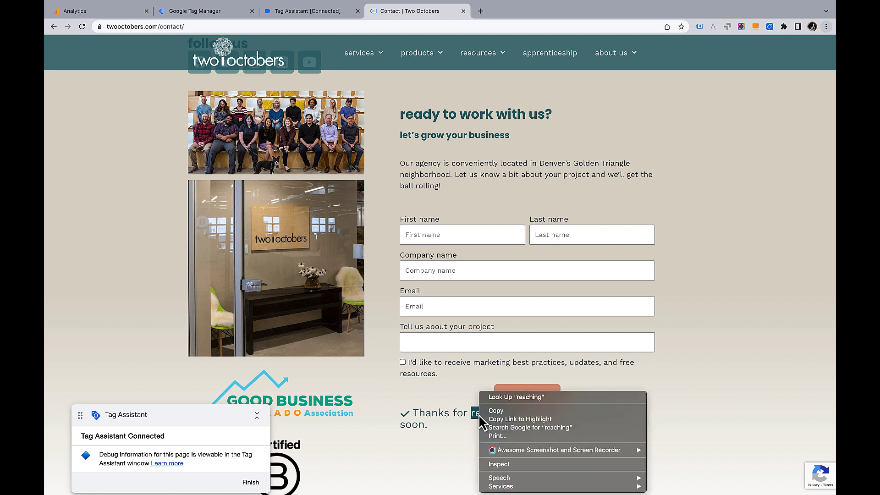
pyautogui.click(501, 464)
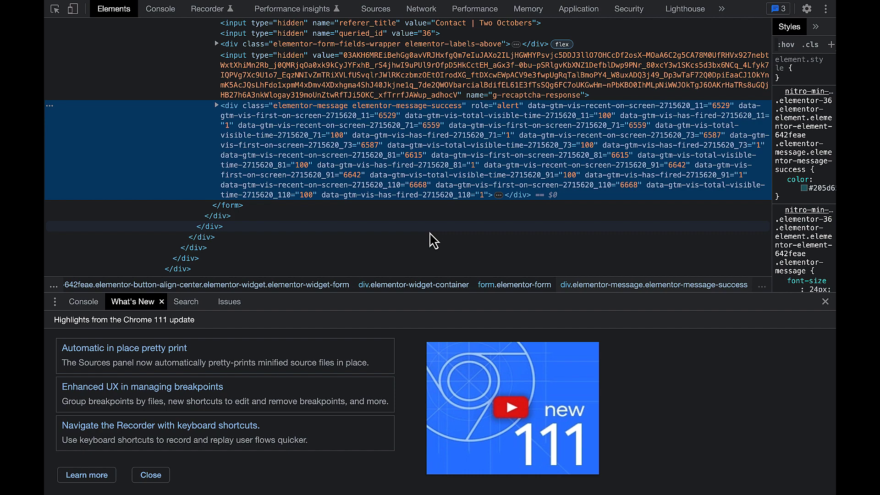
pyautogui.hotkey('ctrl', 'Up')
pyautogui.click(441, 36)
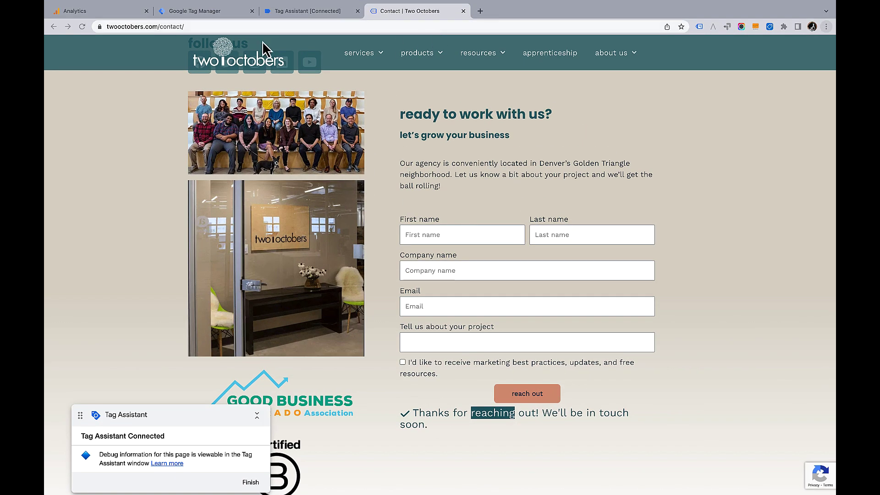
# Step: Switch to Tag Manager and review the all form submits trigger's element selector and firing settings, closing it without changes
pyautogui.click(201, 11)
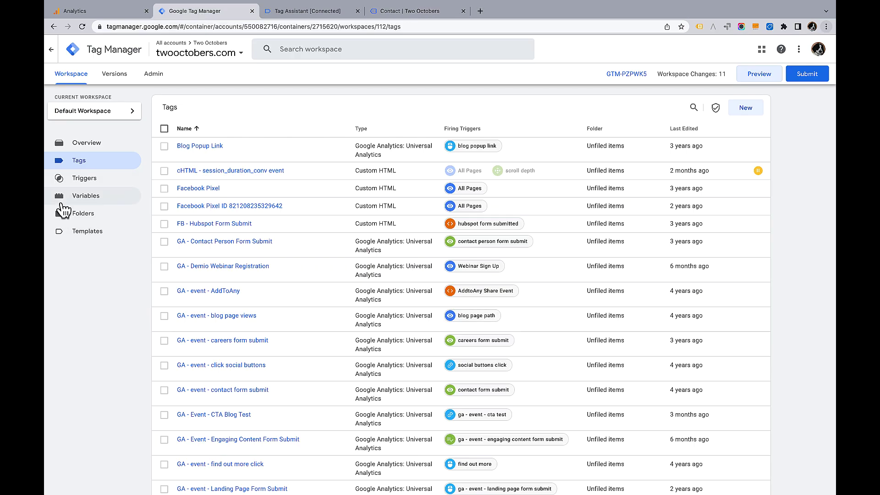
pyautogui.click(85, 180)
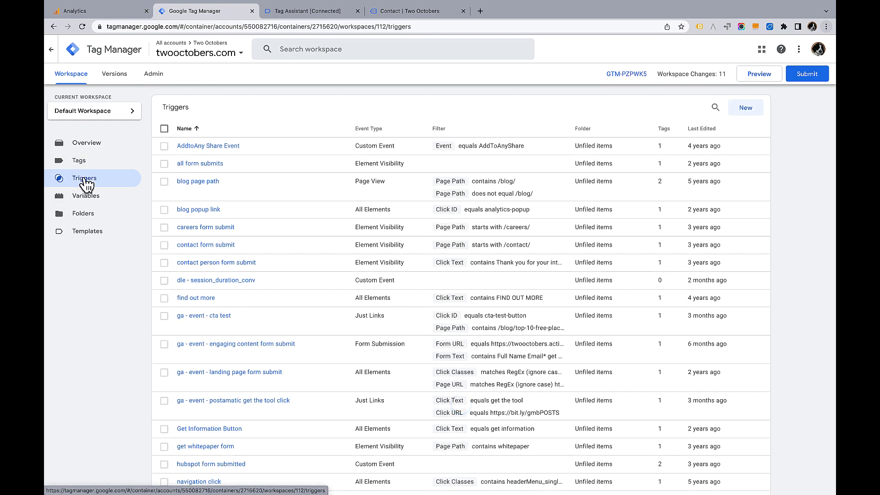
pyautogui.click(211, 171)
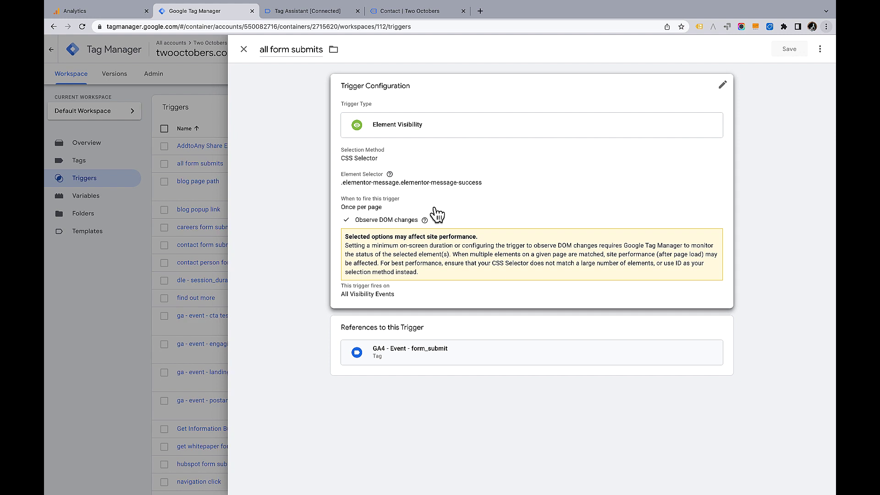
pyautogui.click(496, 171)
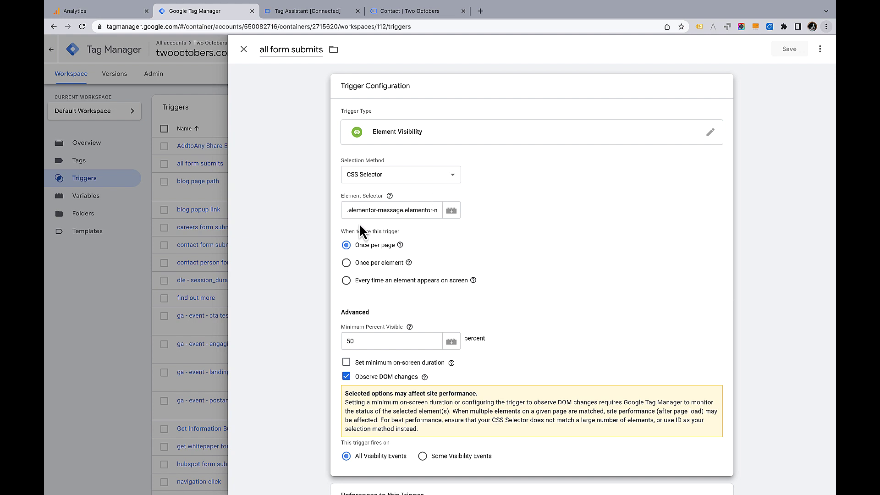
pyautogui.click(398, 212)
pyautogui.press('End')
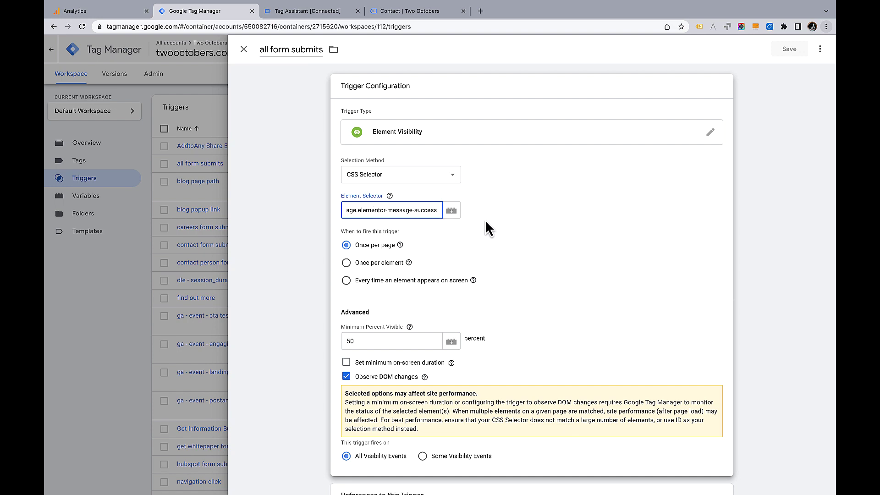
pyautogui.scroll(-2, 486, 224)
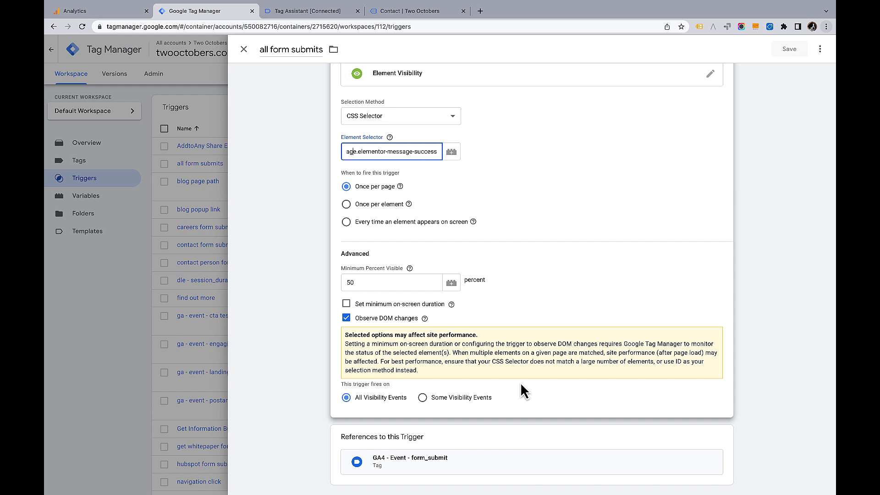
pyautogui.scroll(1, 504, 261)
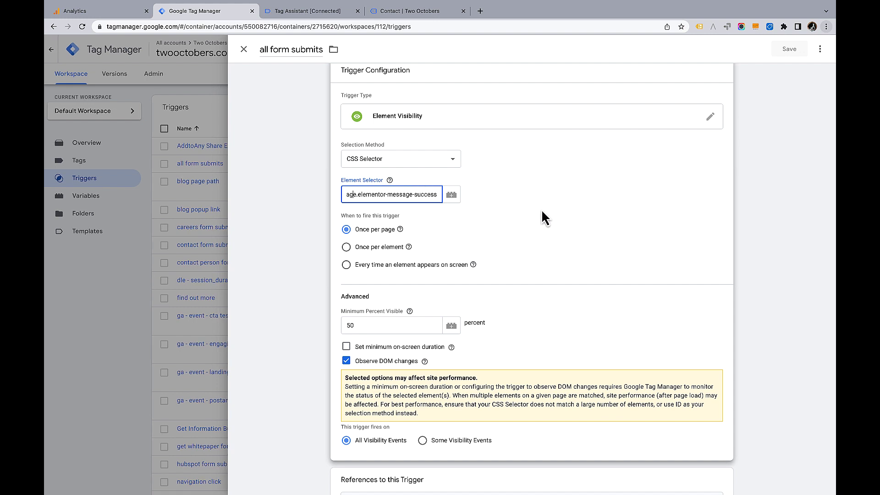
pyautogui.click(244, 50)
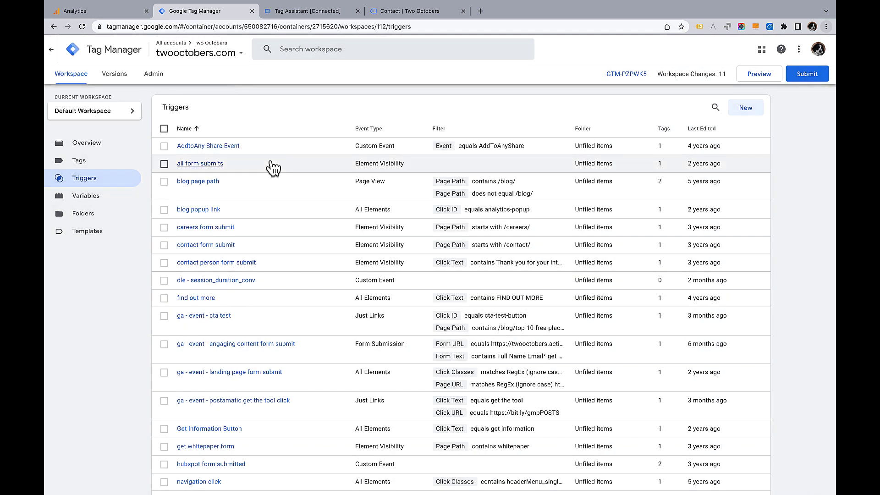
# Step: Open the GA4 - Event - form_submit tag, review its event name, event parameters and firing trigger, and close it
pyautogui.click(91, 166)
pyautogui.scroll(-8, 406, 245)
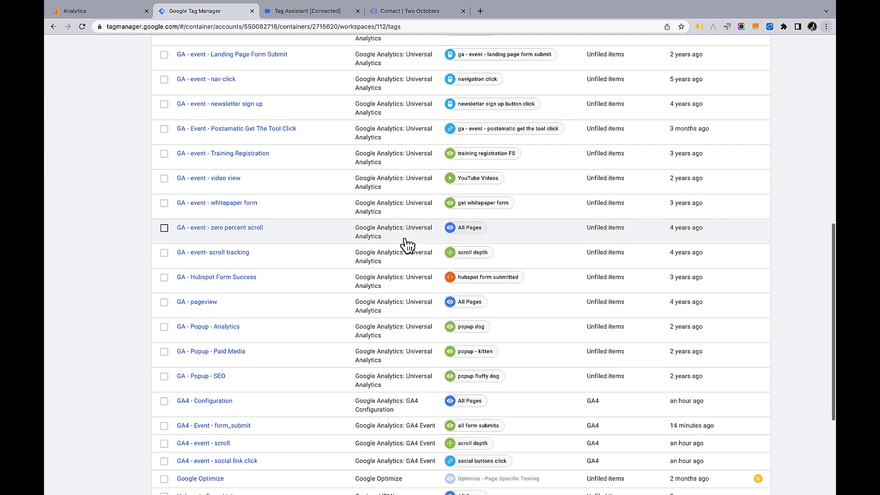
pyautogui.scroll(-5, 398, 250)
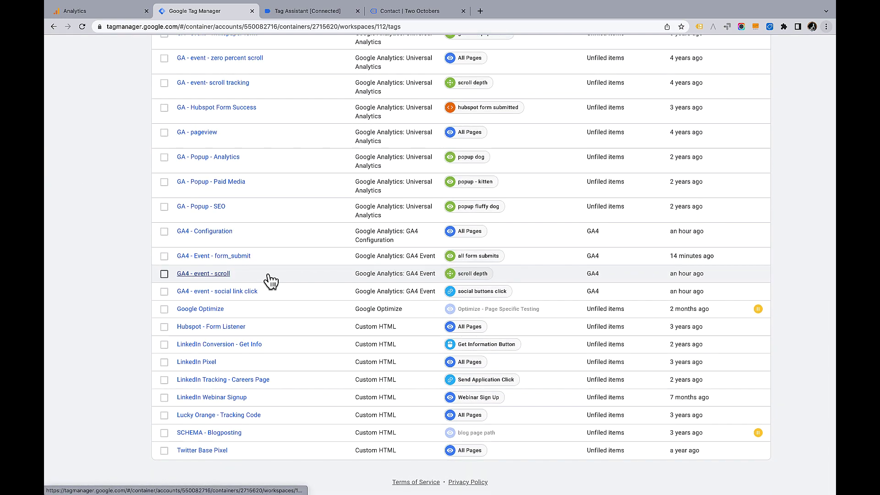
pyautogui.click(236, 256)
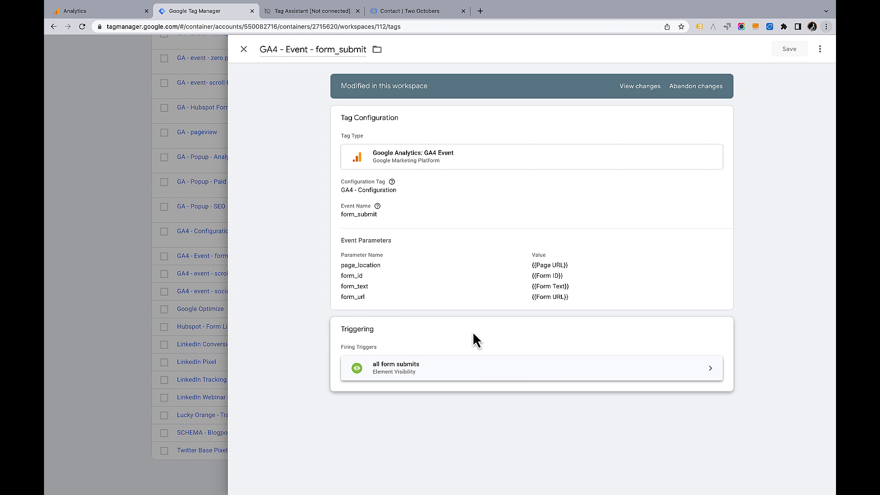
pyautogui.click(514, 238)
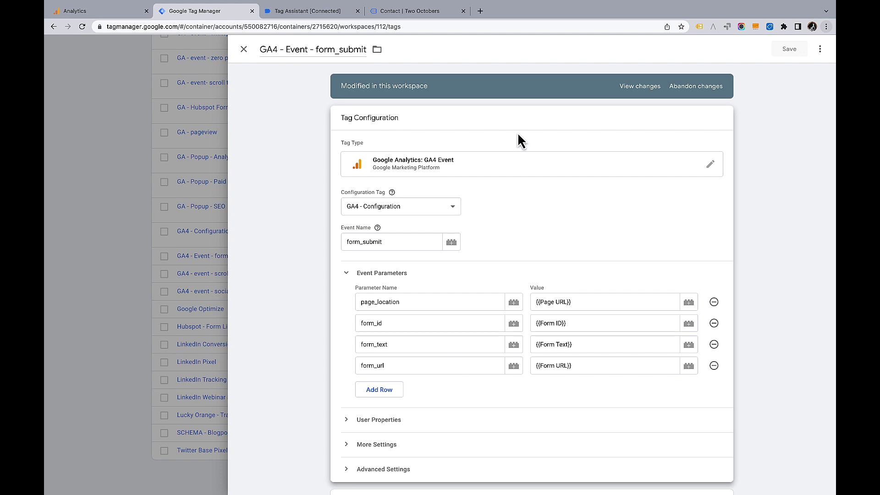
pyautogui.click(244, 49)
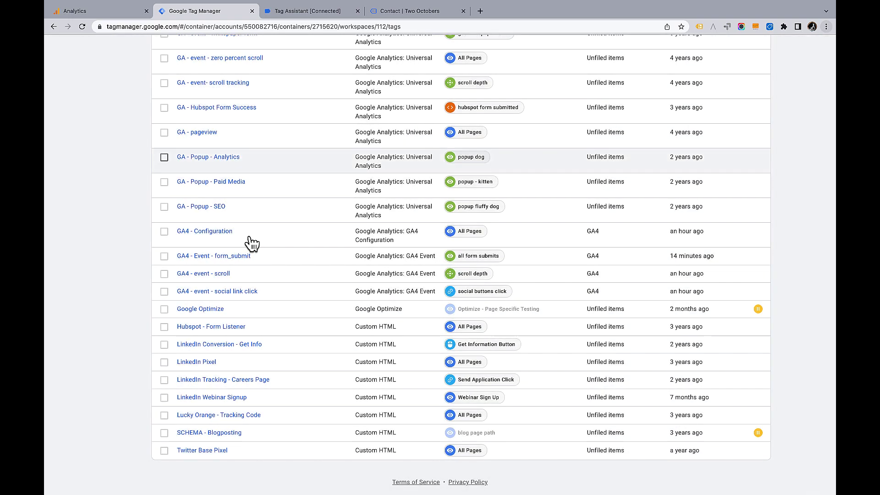
# Step: Open the built-in variables configuration, review which variables are enabled, including those for forms, and close it
pyautogui.scroll(15, 197, 112)
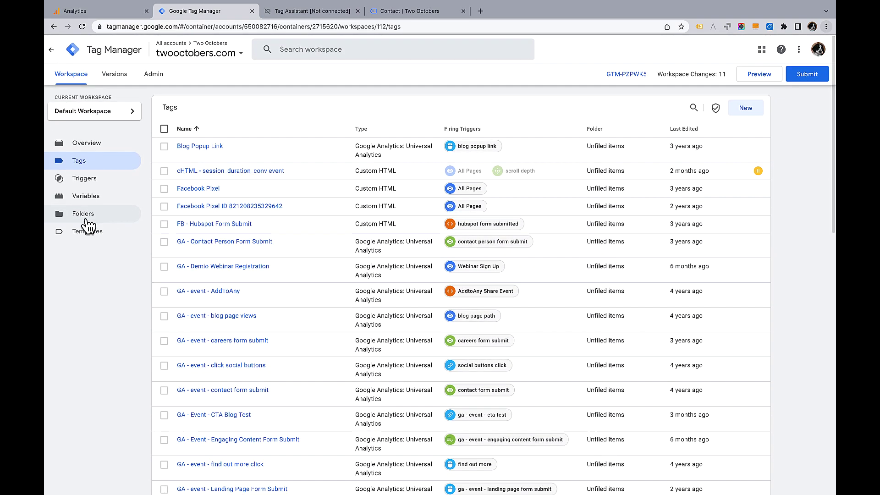
pyautogui.click(91, 202)
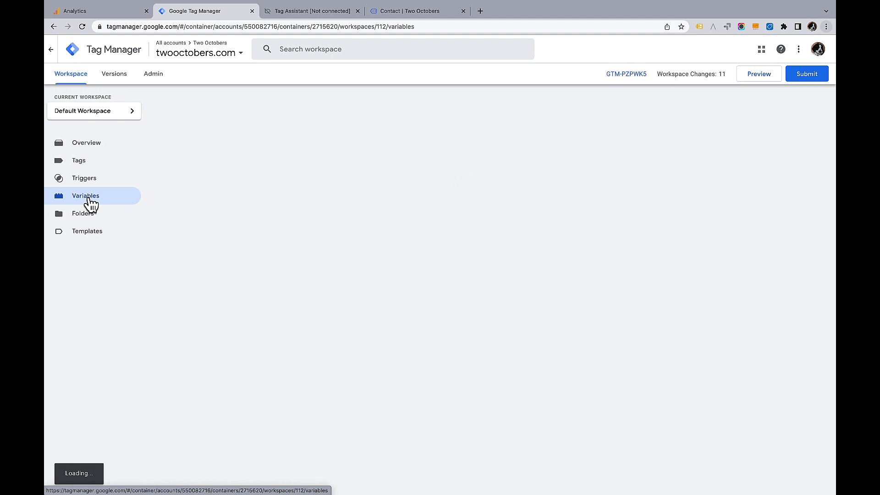
pyautogui.scroll(-1, 613, 202)
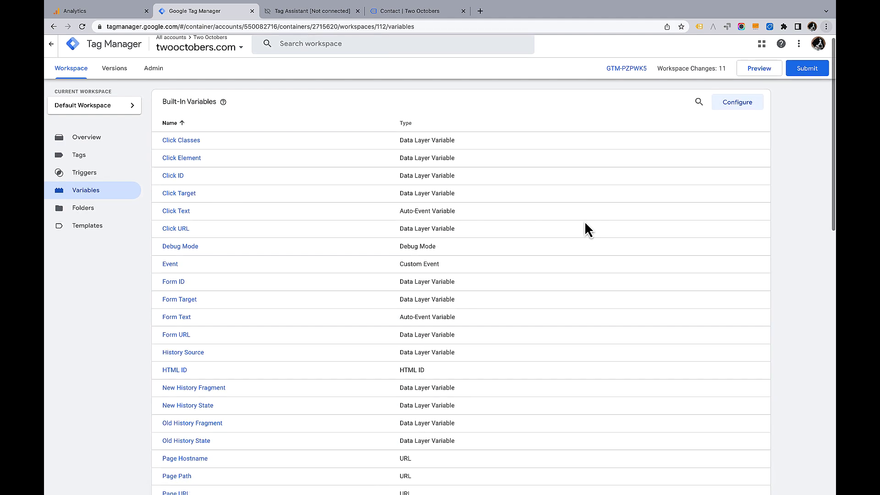
pyautogui.click(737, 103)
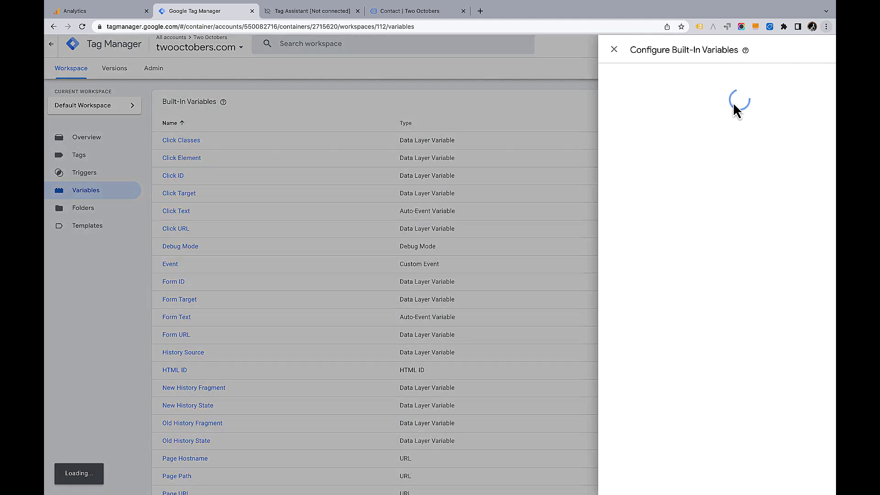
pyautogui.scroll(-1, 719, 192)
pyautogui.scroll(-6, 715, 223)
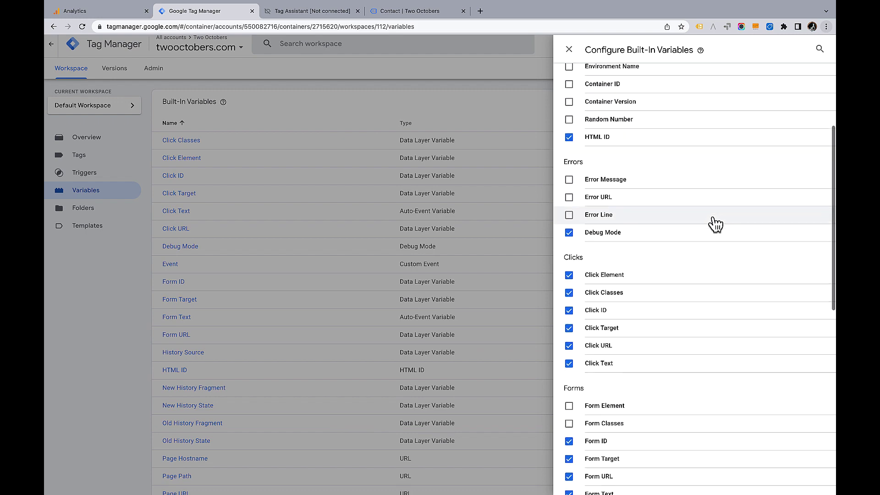
pyautogui.scroll(-5, 713, 218)
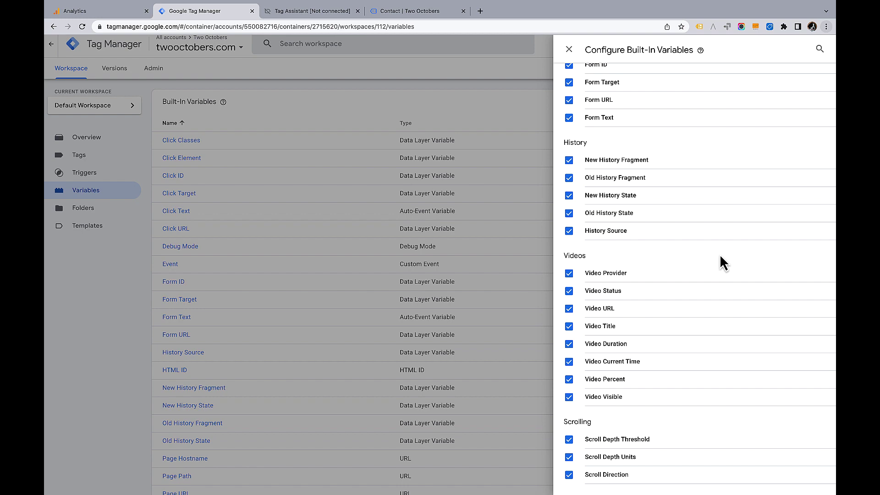
pyautogui.click(568, 49)
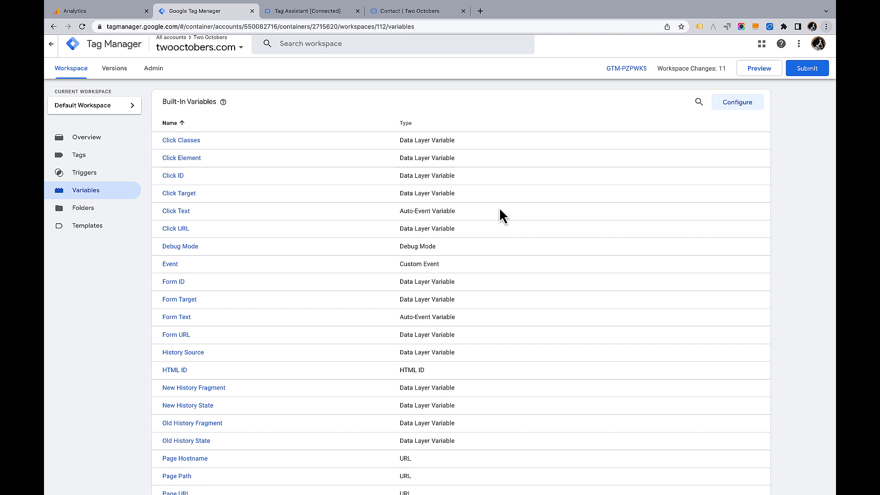
# Step: Open the GA4 - Event - form_submit tag from the tags list and review its event name, parameters and trigger
pyautogui.click(86, 157)
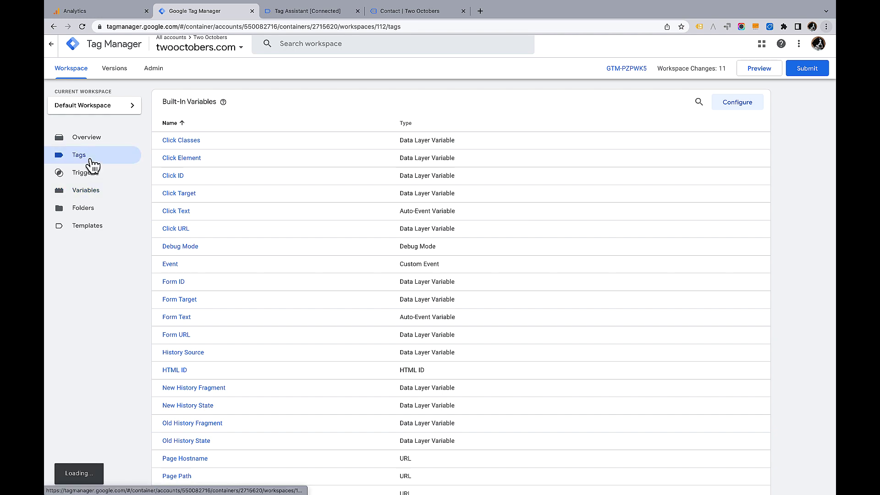
pyautogui.scroll(-2, 382, 305)
pyautogui.scroll(-15, 382, 305)
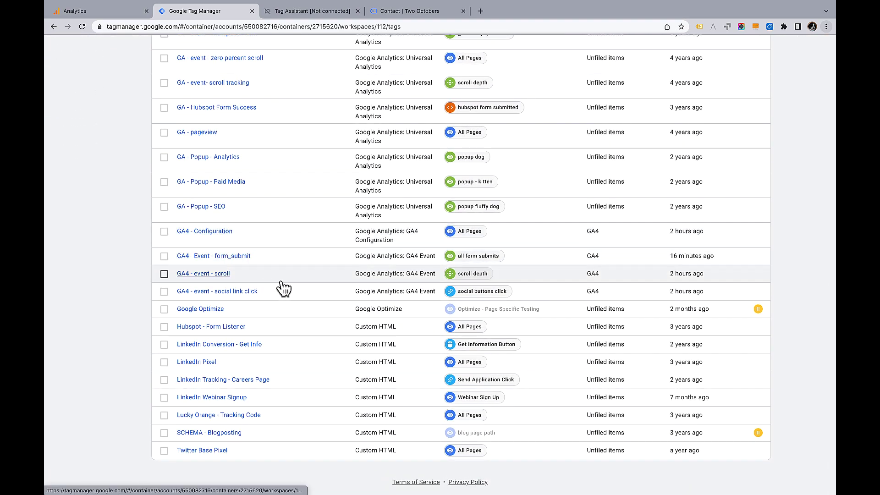
pyautogui.click(276, 262)
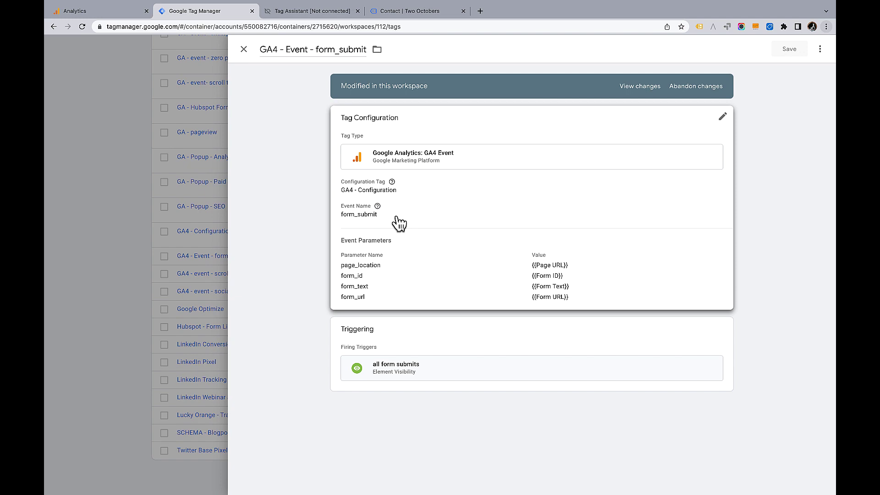
# Step: Switch to Google Analytics and review the existing events list and which events are marked as conversions
pyautogui.click(112, 13)
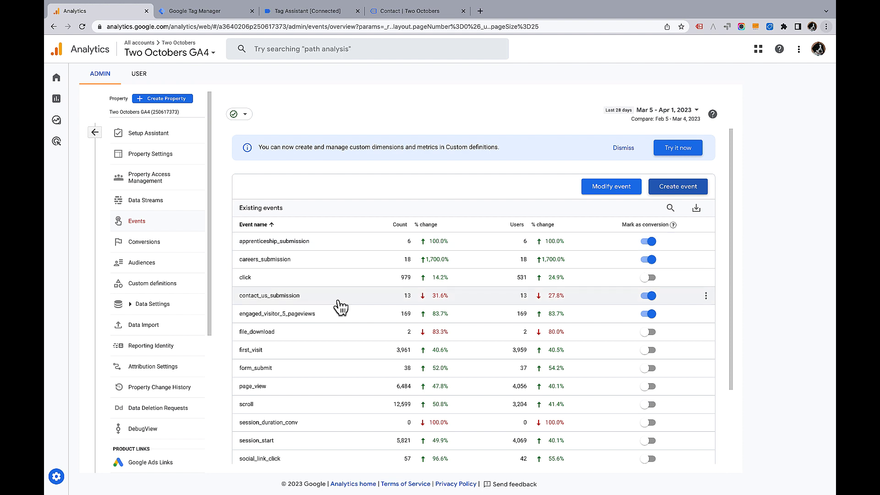
pyautogui.scroll(-1, 342, 362)
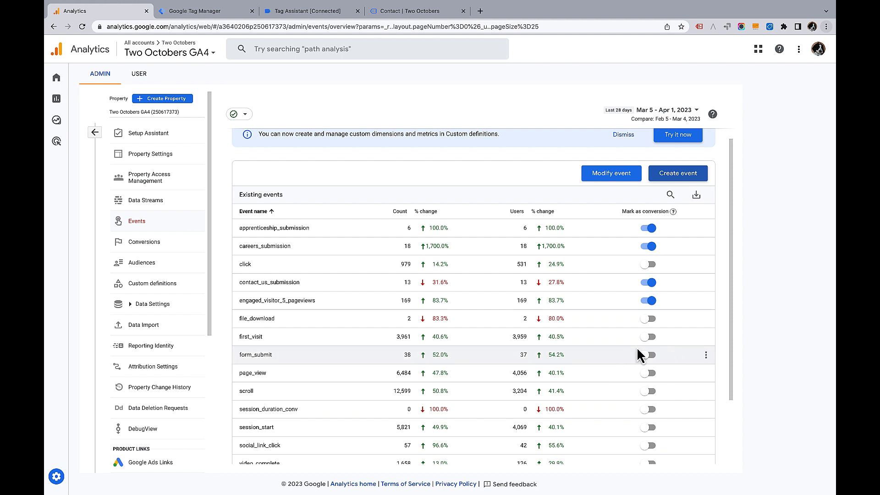
pyautogui.scroll(-1, 351, 250)
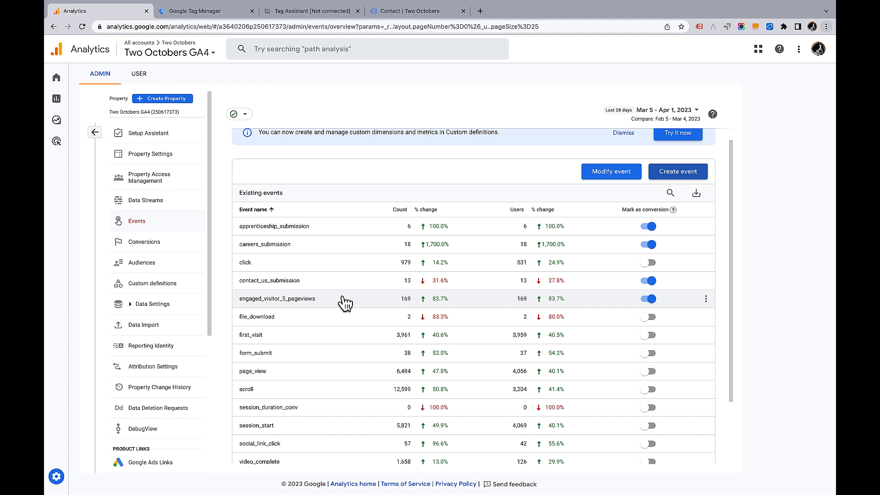
pyautogui.scroll(-1, 320, 108)
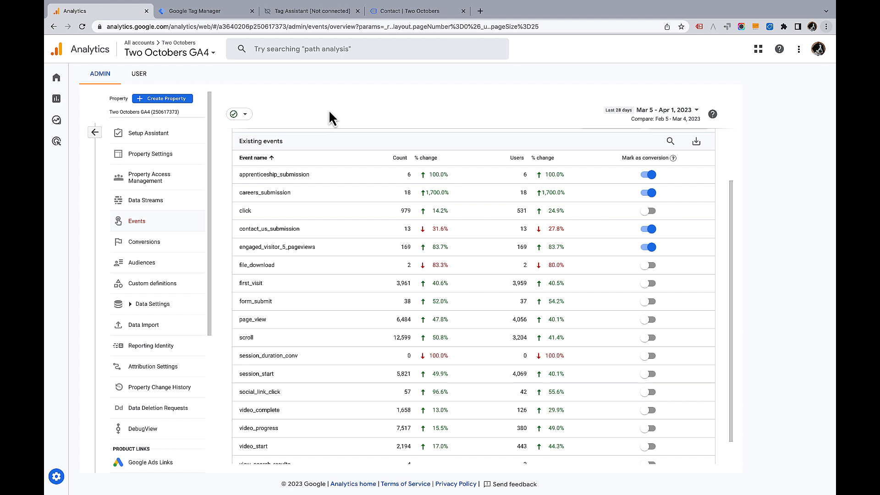
# Step: Open the Traffic acquisition report
pyautogui.click(71, 98)
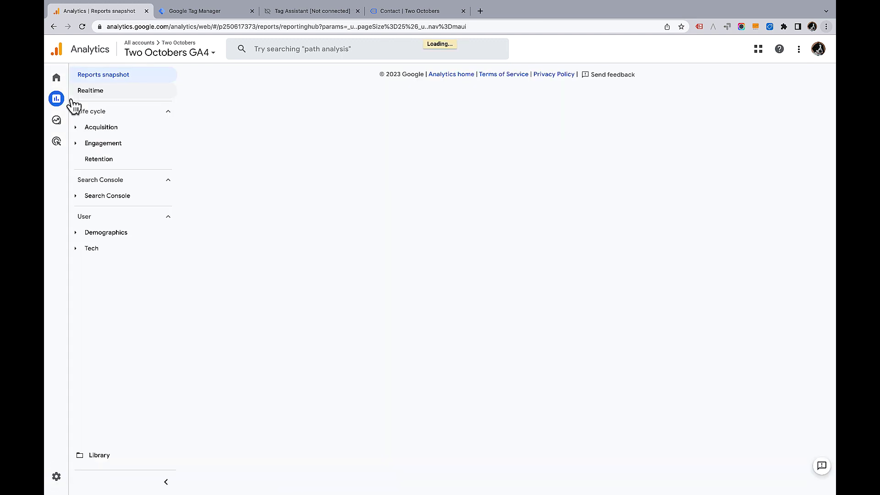
pyautogui.click(103, 132)
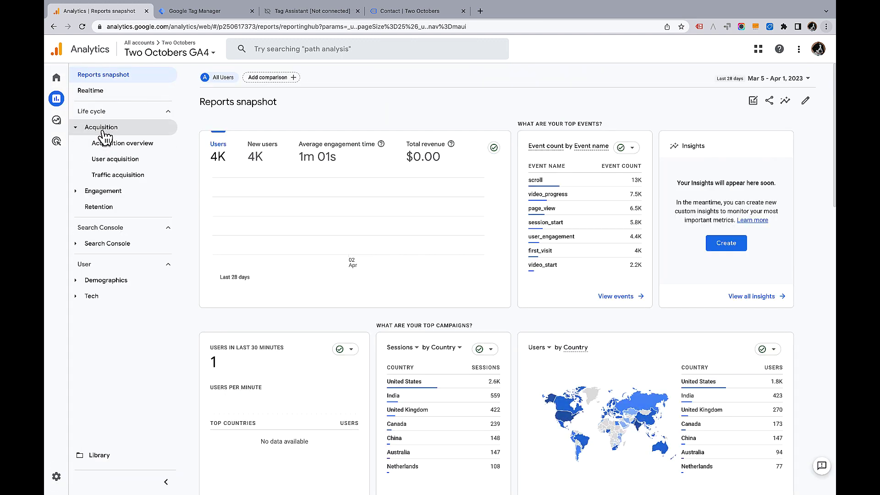
pyautogui.click(118, 178)
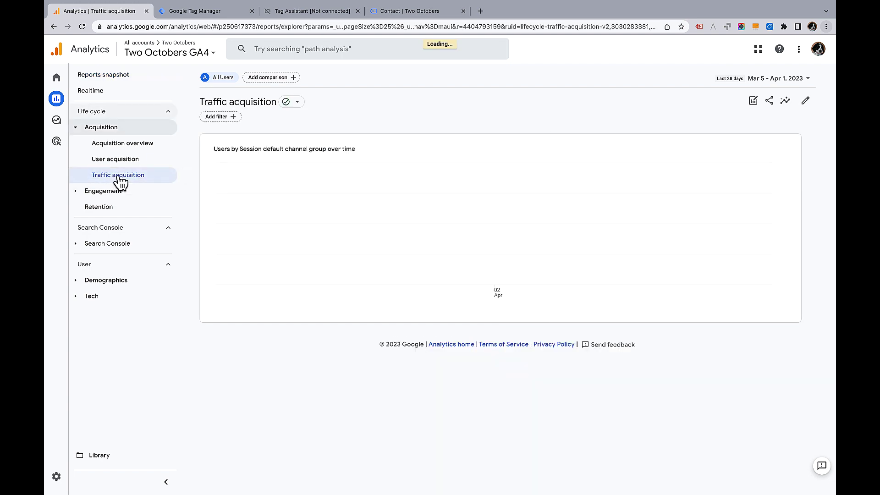
# Step: Filter the Conversions column of the Traffic acquisition table to contact_us_submission and review its figures by channel group
pyautogui.hscroll(5, 514, 356)
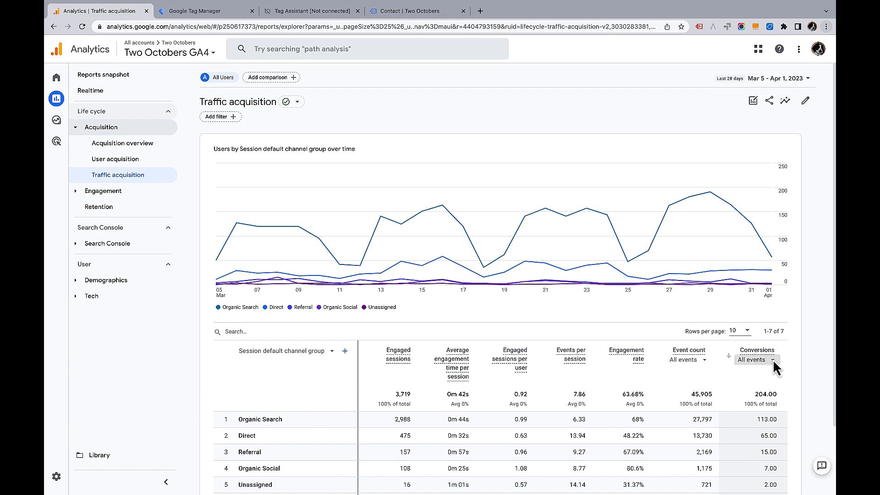
pyautogui.click(754, 360)
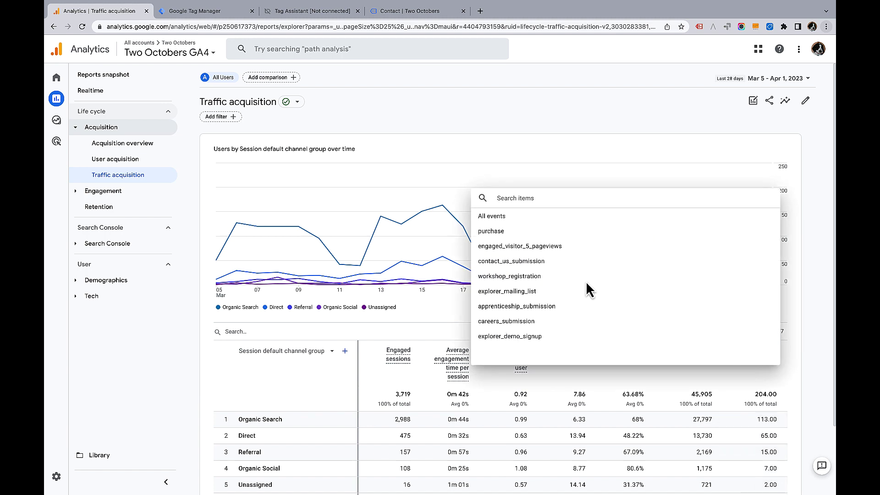
pyautogui.click(530, 262)
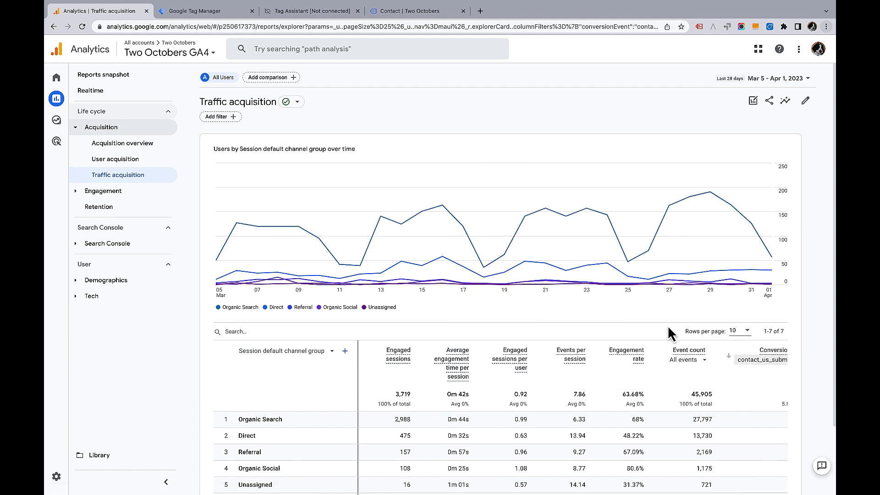
pyautogui.hscroll(2, 694, 369)
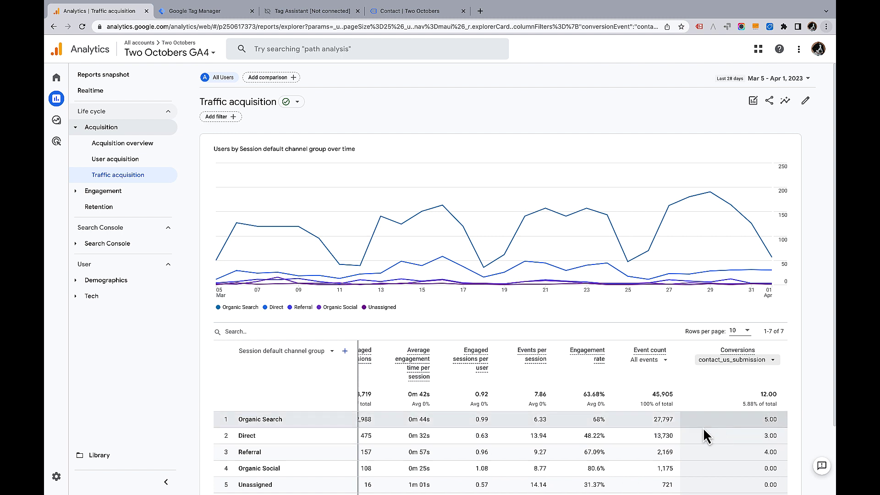